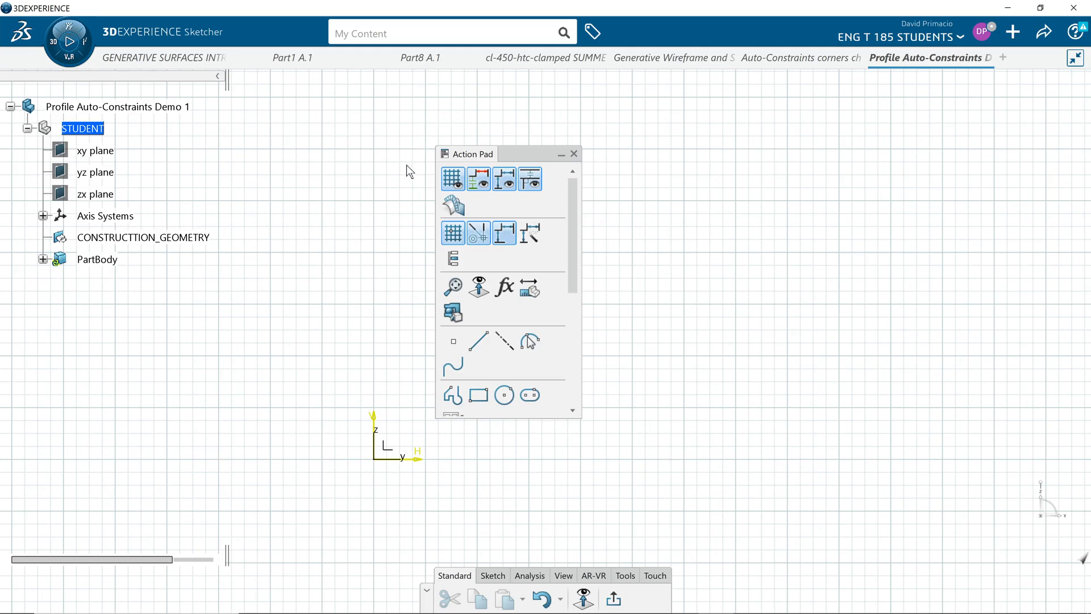
right_click(719, 190)
mouse_move(736, 211)
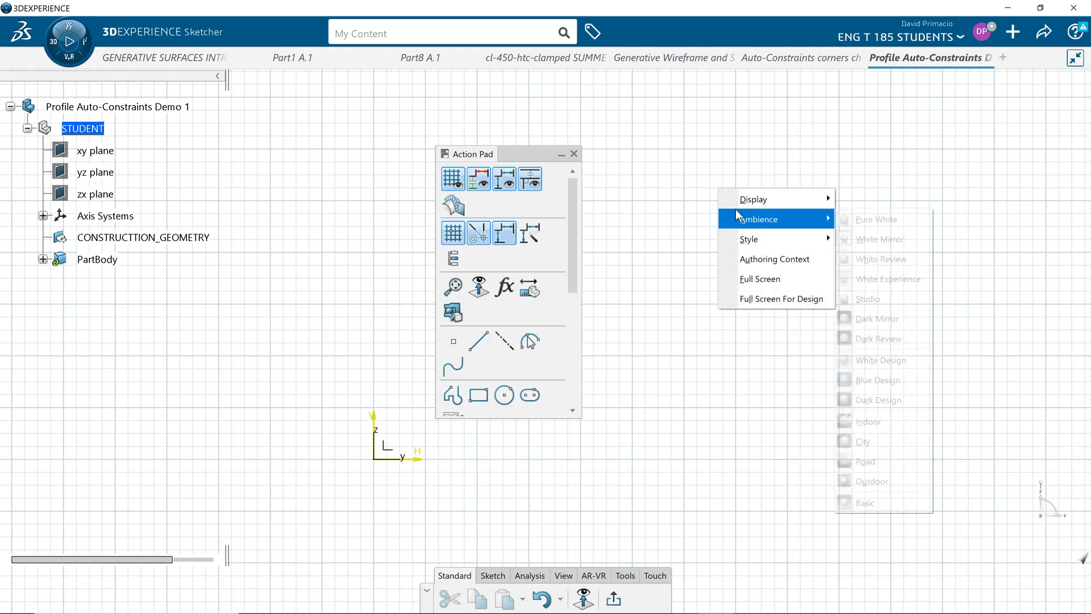
key(Escape)
key(Escape)
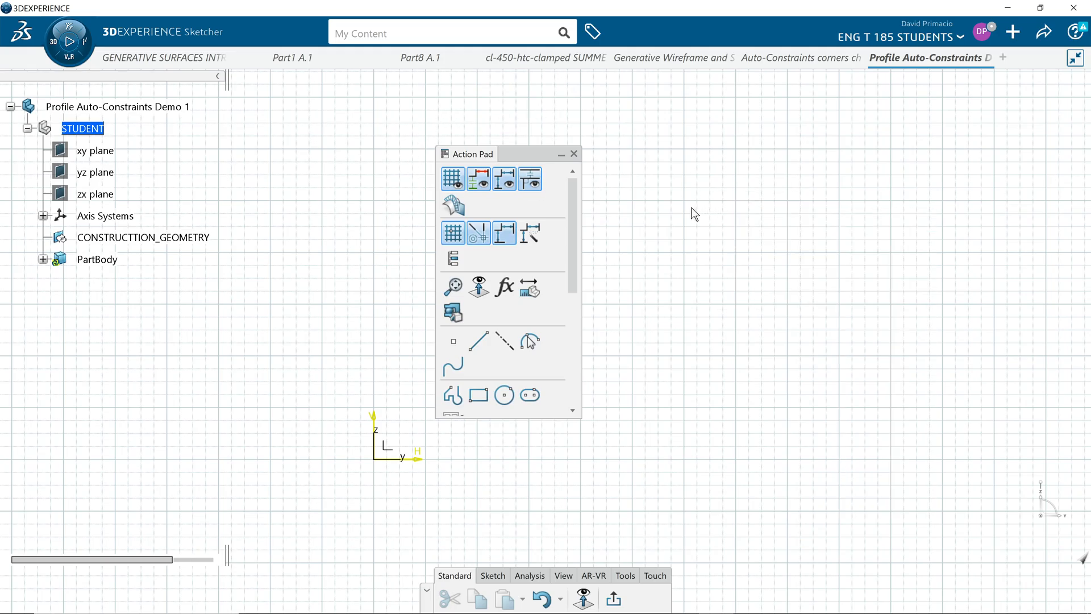
right_click(751, 220)
mouse_move(781, 233)
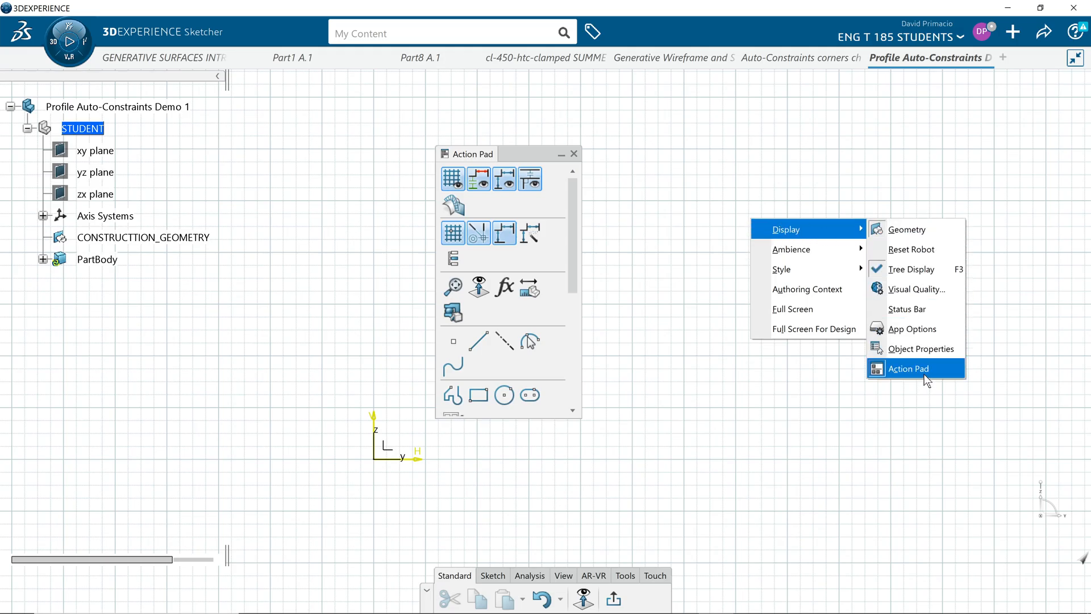
click(734, 371)
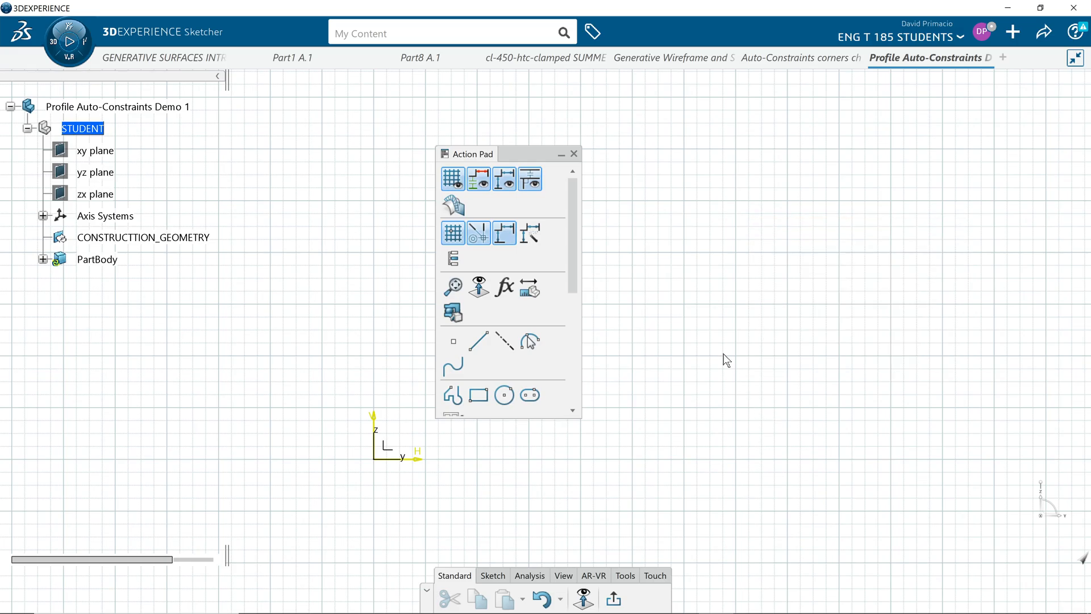
Step: Draw a closed staircase profile starting at H 1 in, V 1 in, 6 in wide and 3 in high, with 2 in treads and 1 in risers
drag(533, 156, 905, 124)
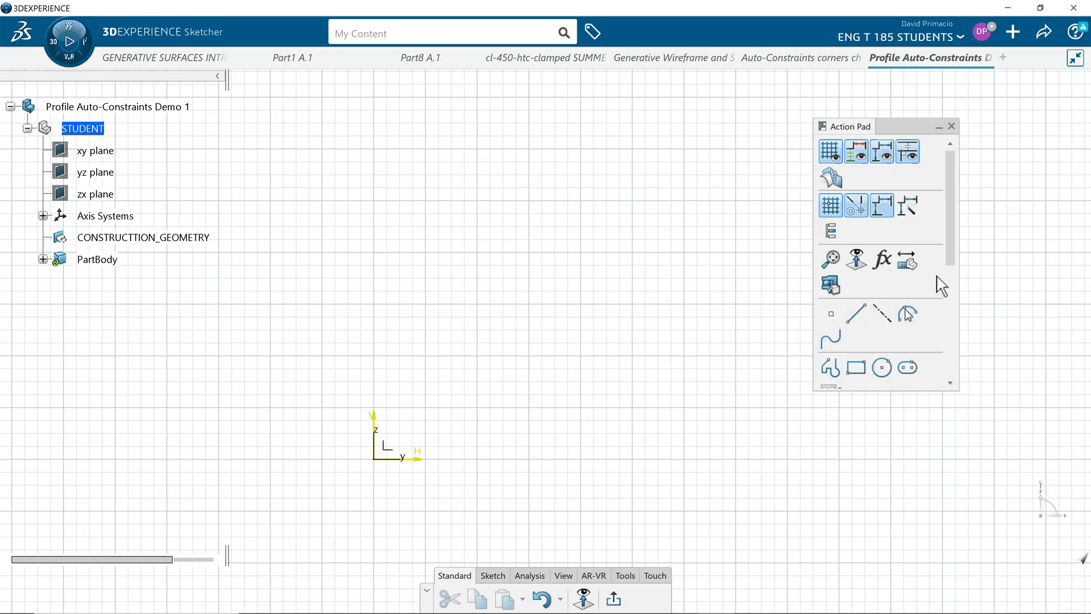
scroll(956, 250, down, 3)
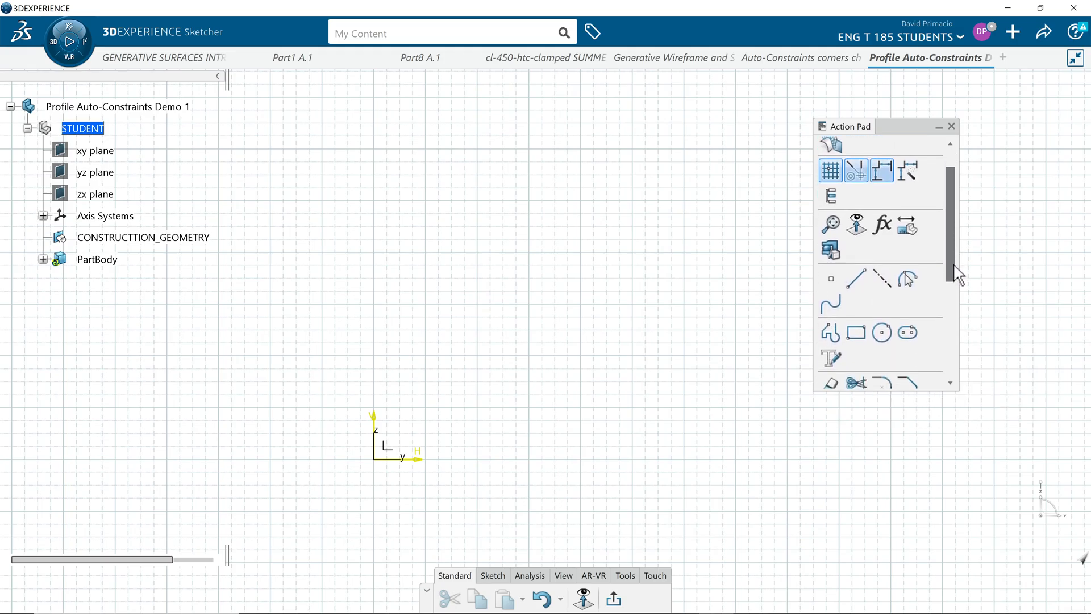
click(829, 329)
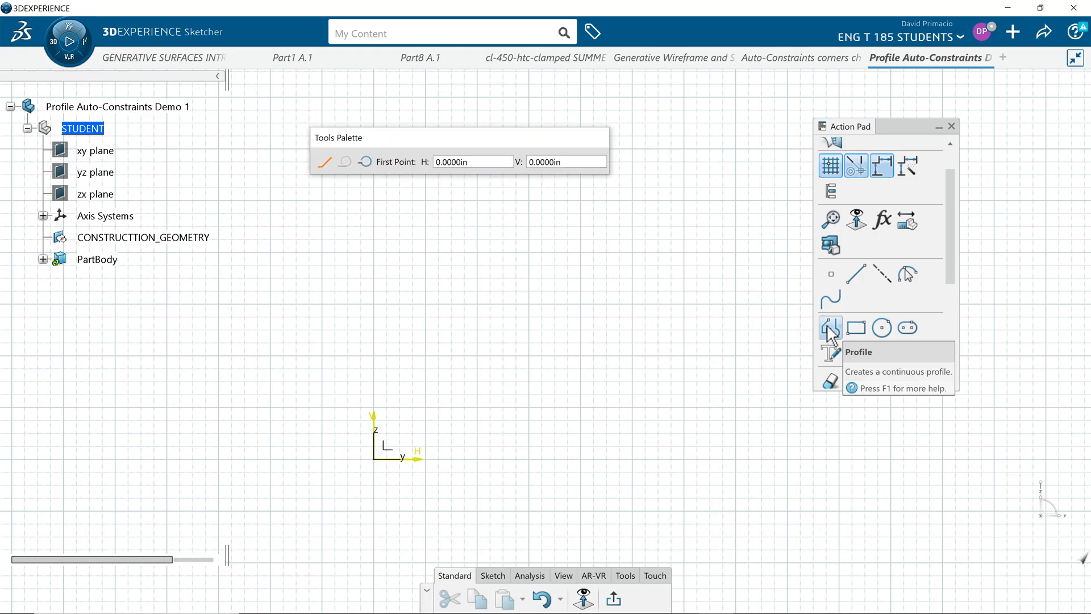
click(425, 407)
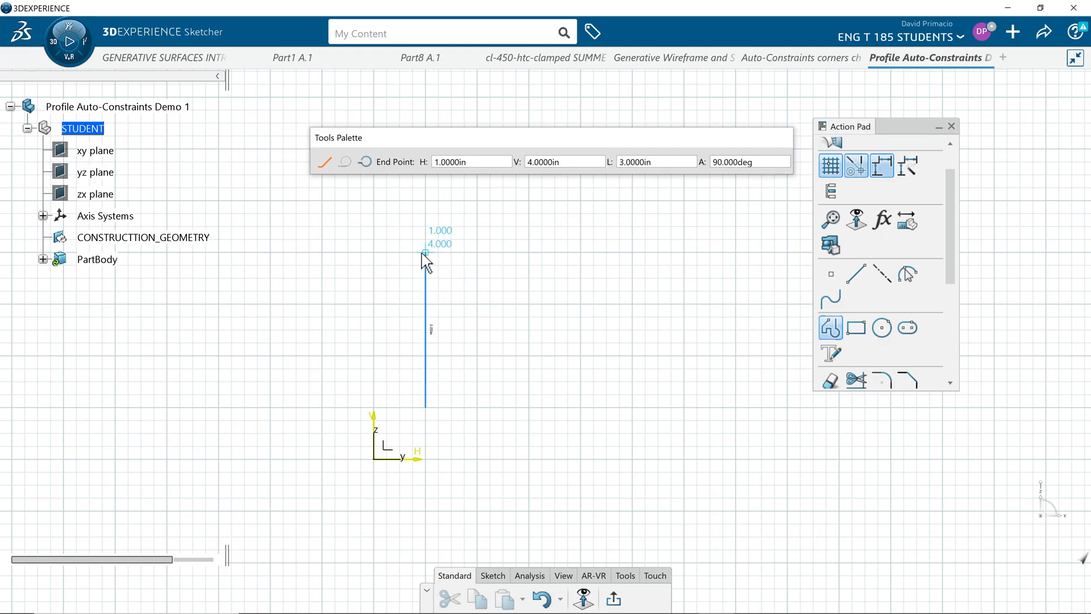
click(425, 252)
click(529, 253)
click(528, 304)
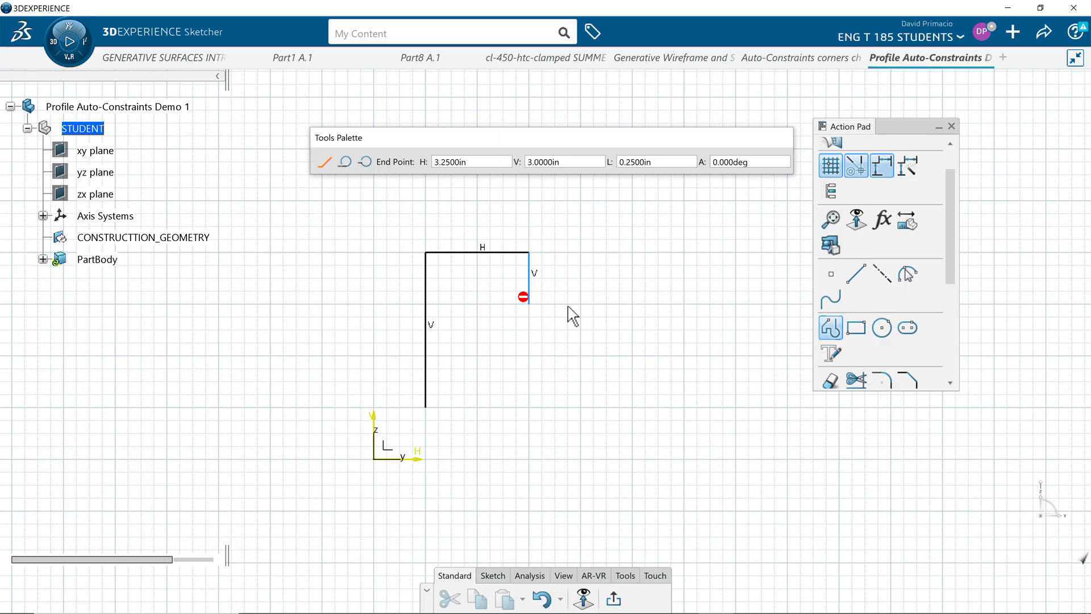
click(631, 304)
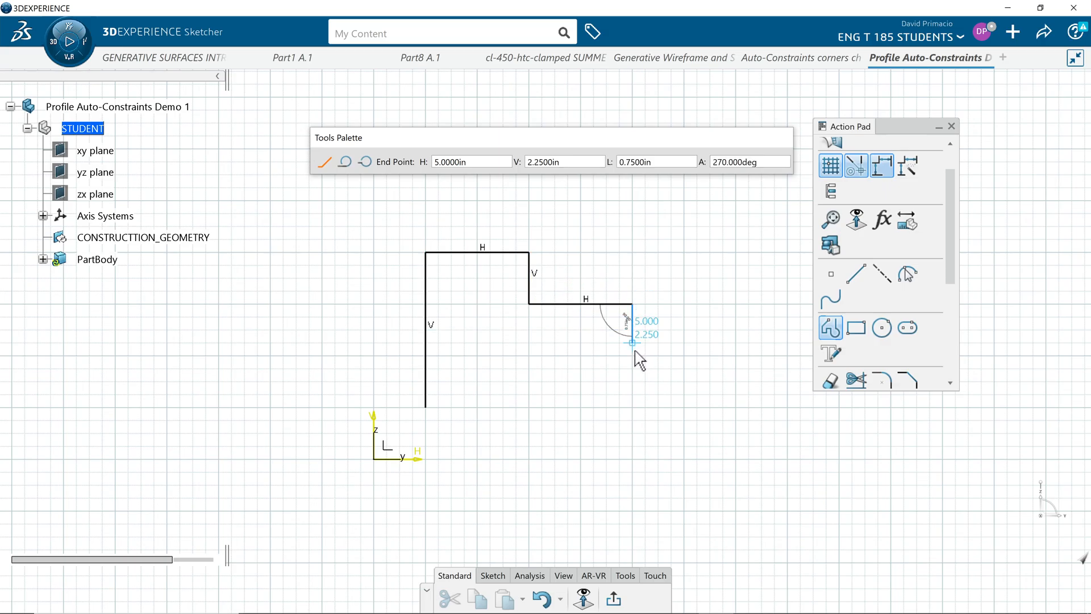
click(632, 355)
click(736, 355)
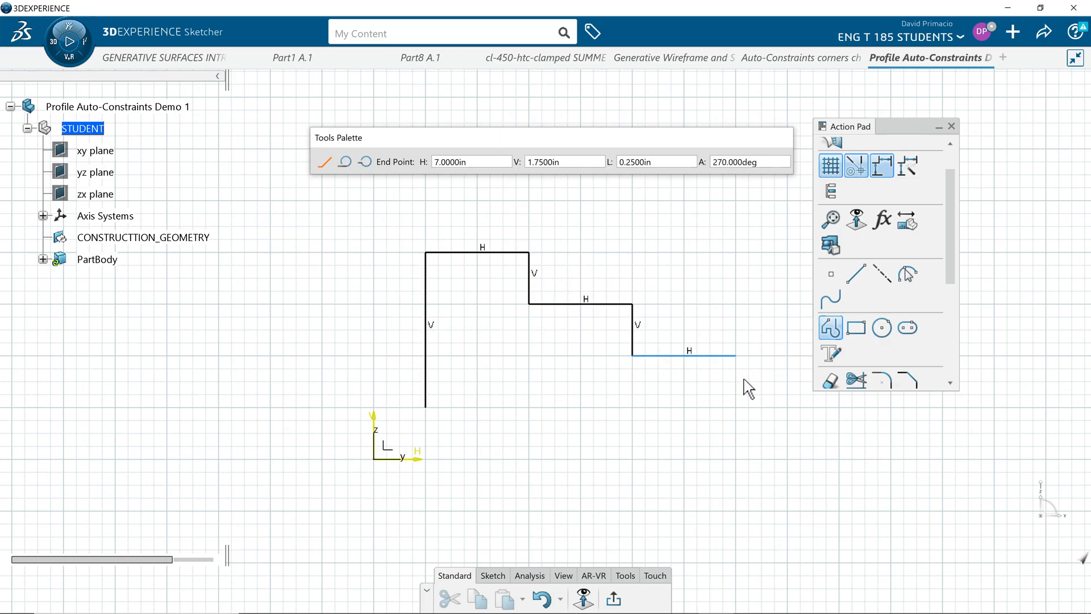
click(736, 407)
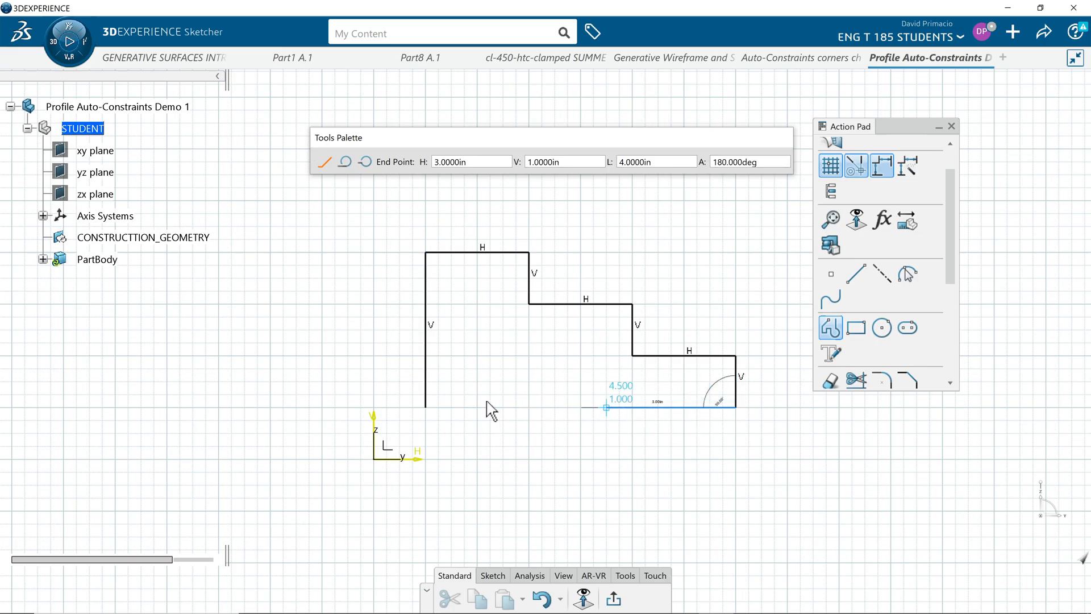
click(427, 408)
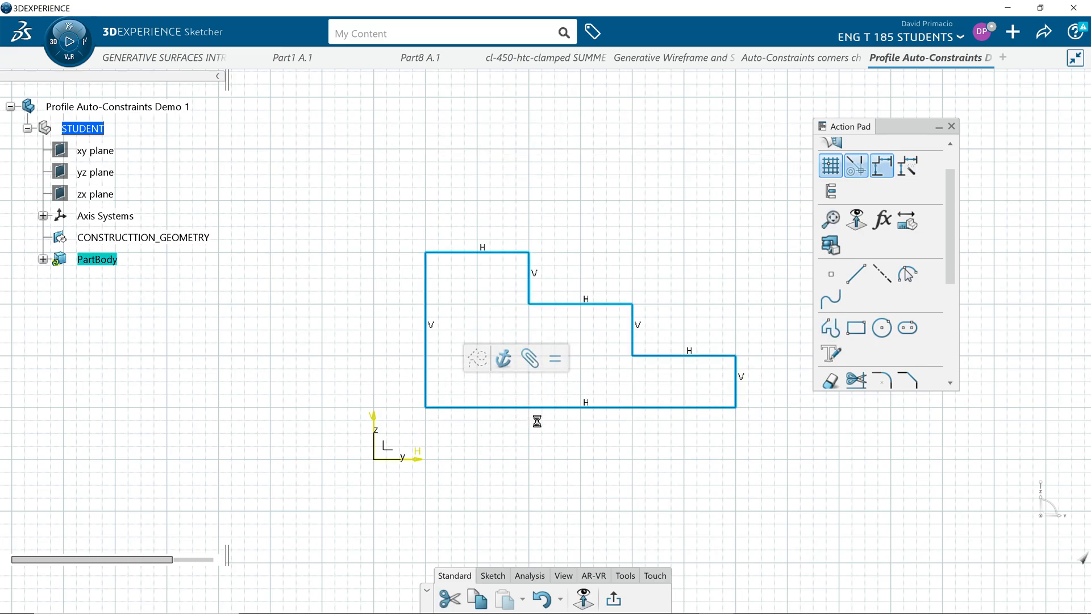
Step: Apply Auto Constraint to the eight profile lines in Stacked mode, using the bottom line and the long left vertical line as references
scroll(938, 338, down, 3)
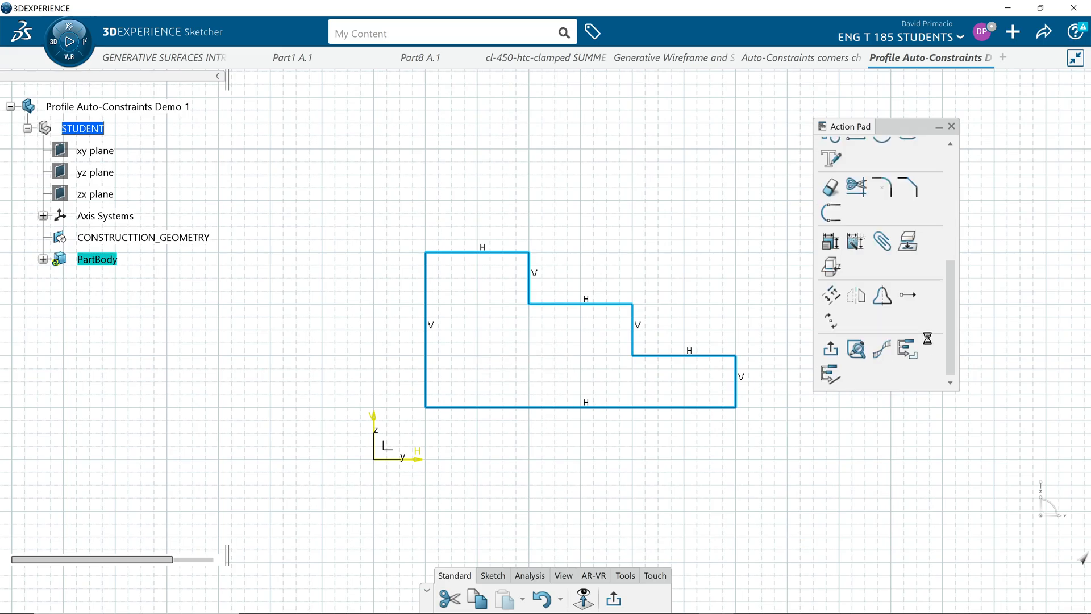
click(857, 242)
mouse_move(699, 265)
middle_down()
mouse_move(650, 322)
mouse_move(609, 335)
middle_up()
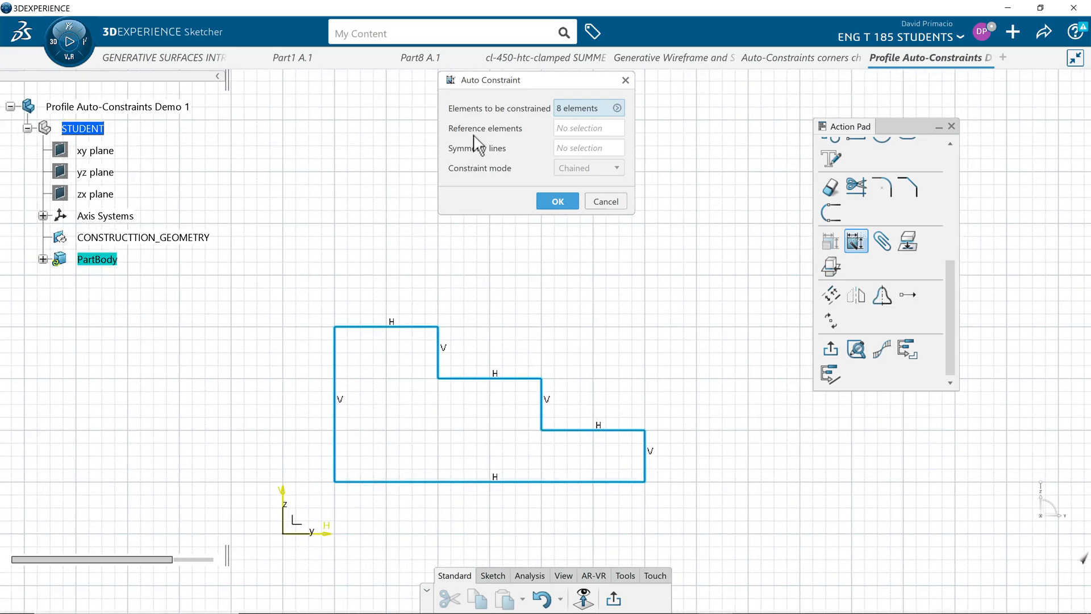
click(572, 127)
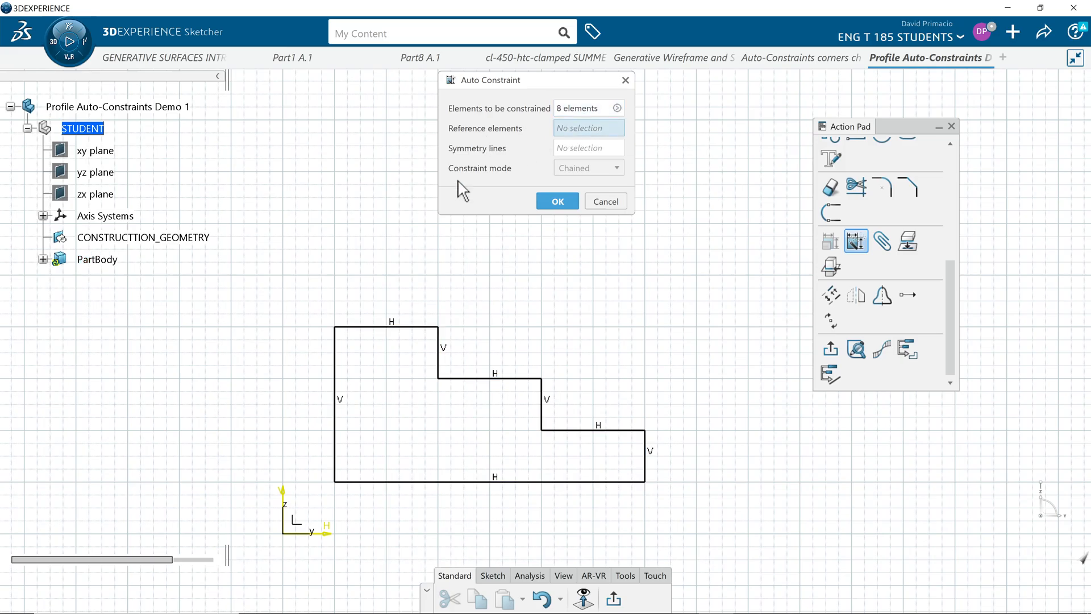
click(381, 482)
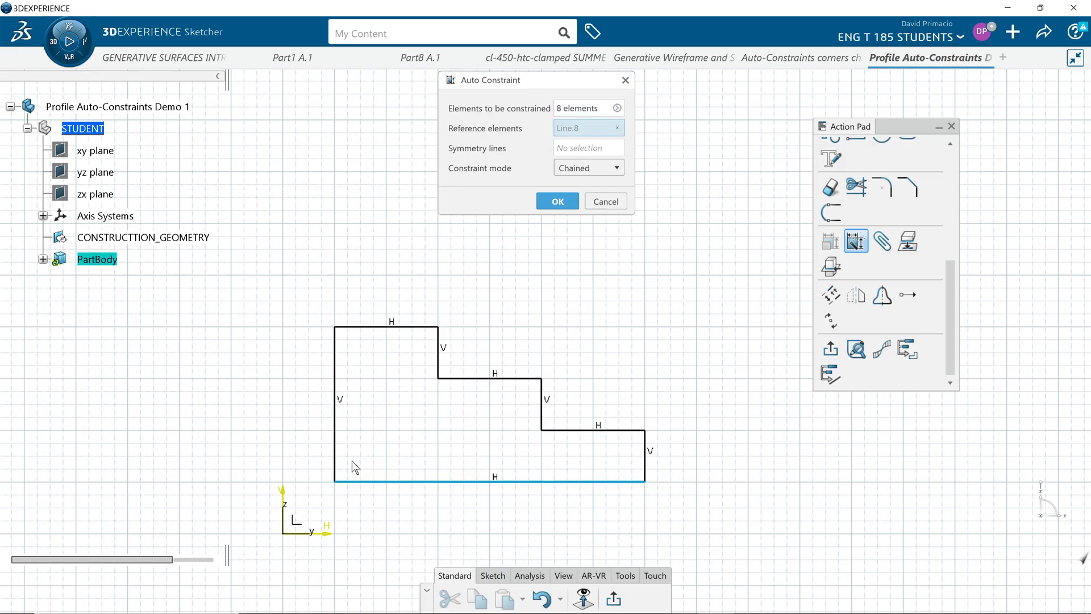
click(335, 448)
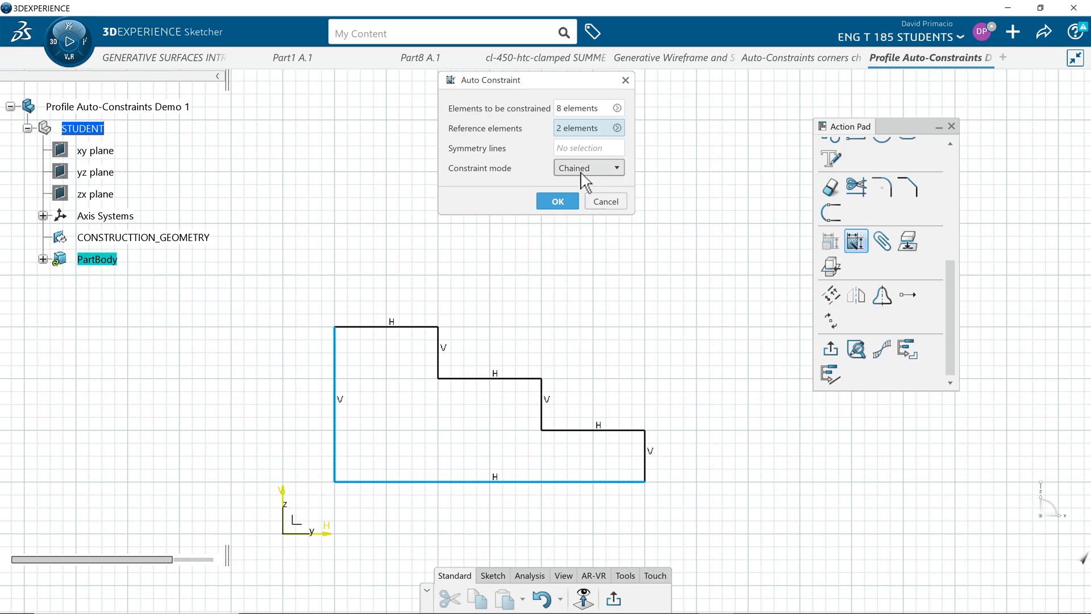
click(586, 198)
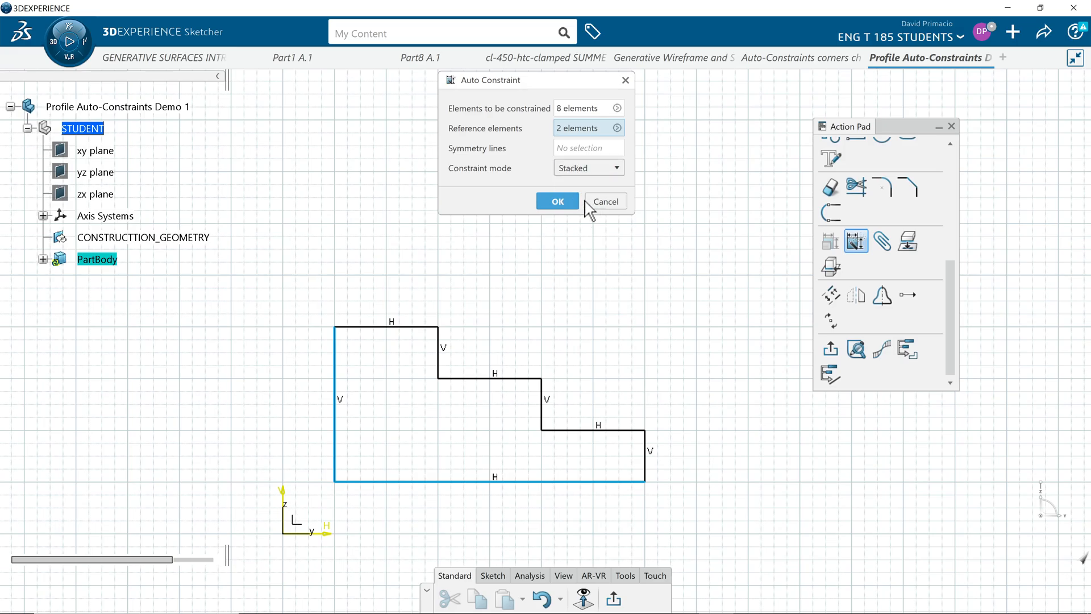
click(558, 202)
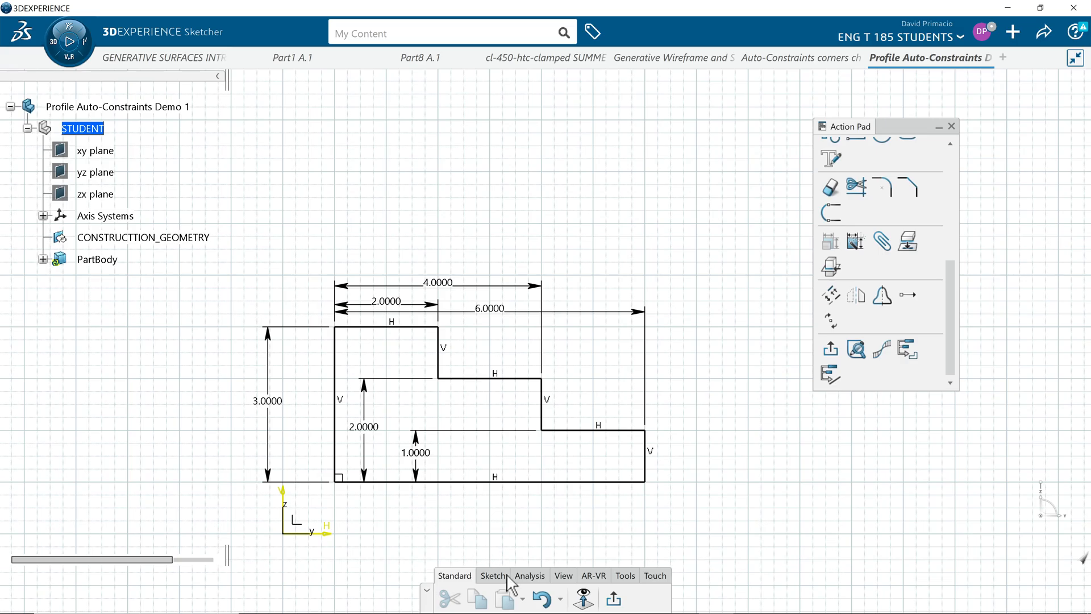
Step: Apply a contact constraint making the profile's bottom line coincident with the horizontal H axis
click(477, 483)
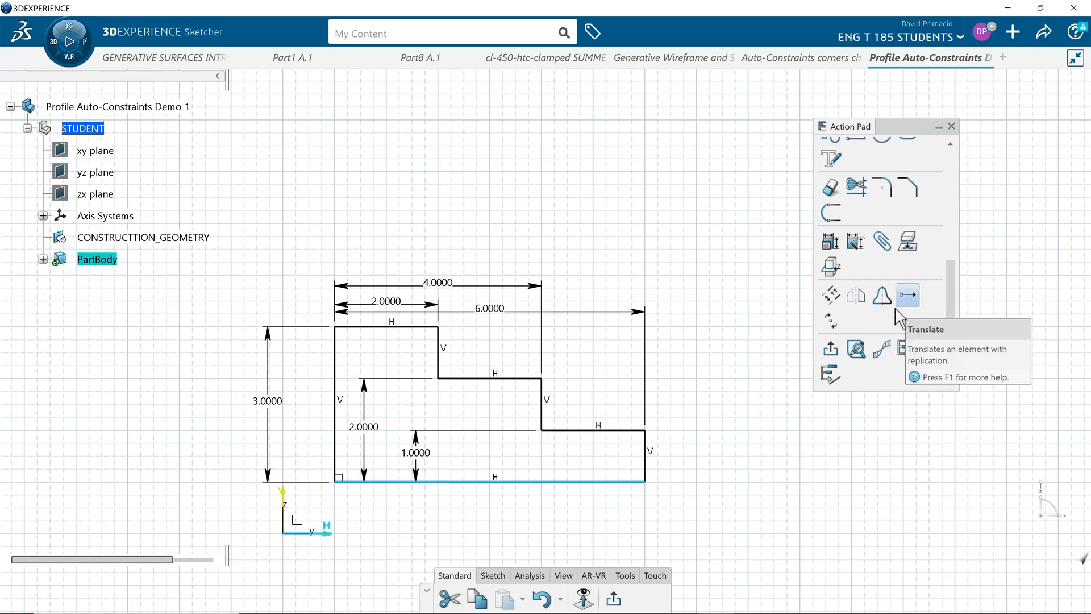
scroll(907, 296, up, 5)
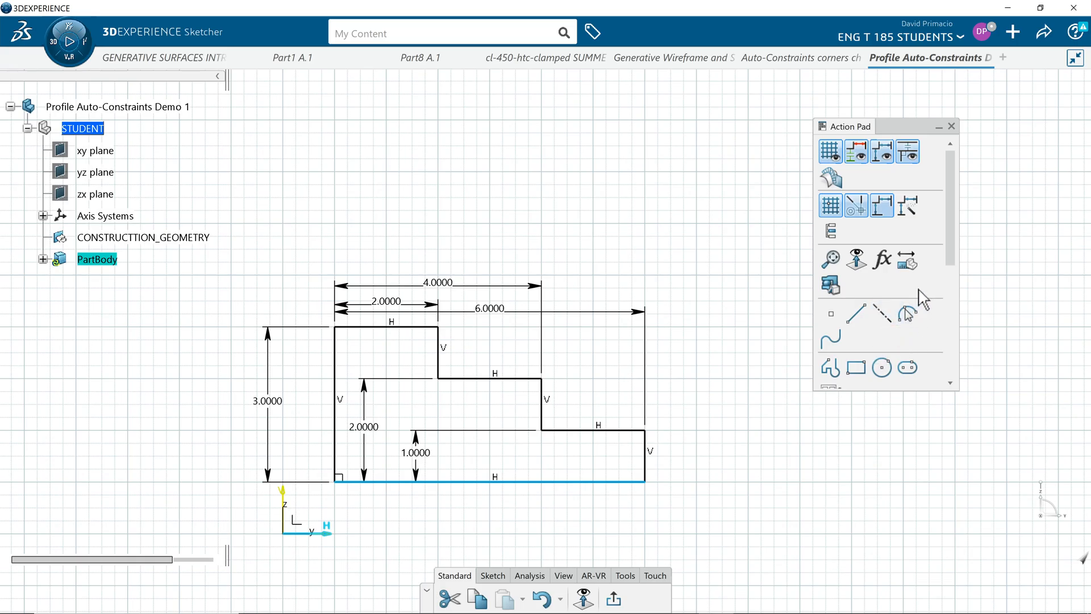
drag(947, 247, 945, 379)
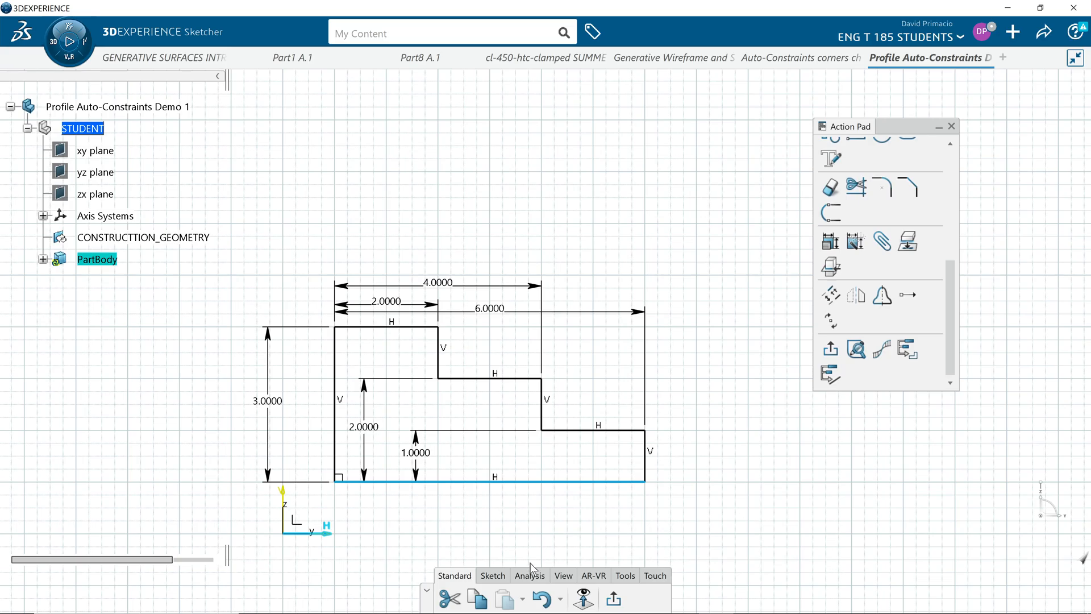
click(493, 576)
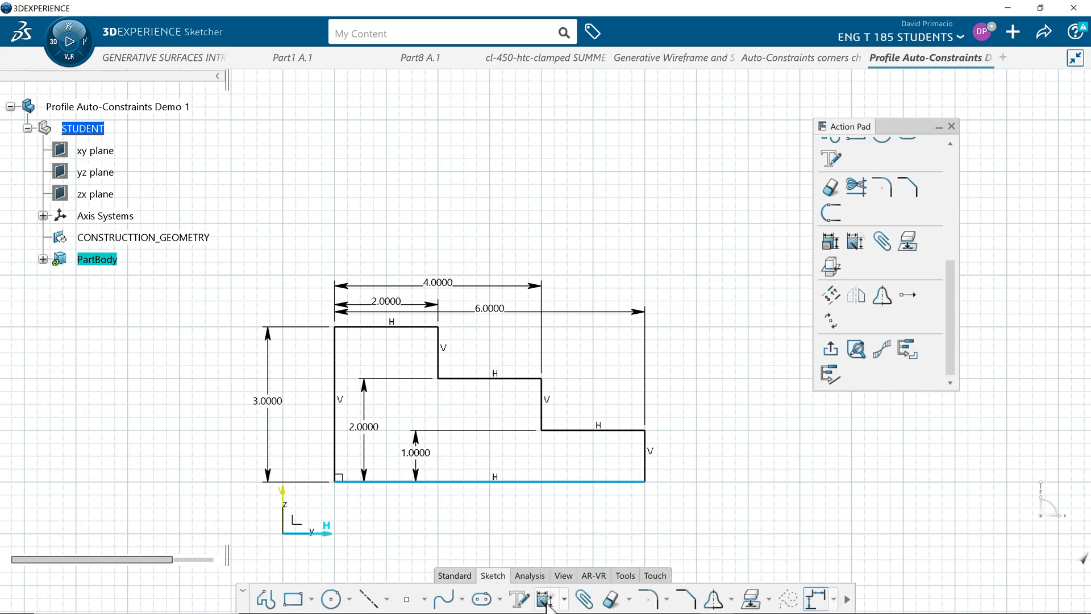
click(564, 599)
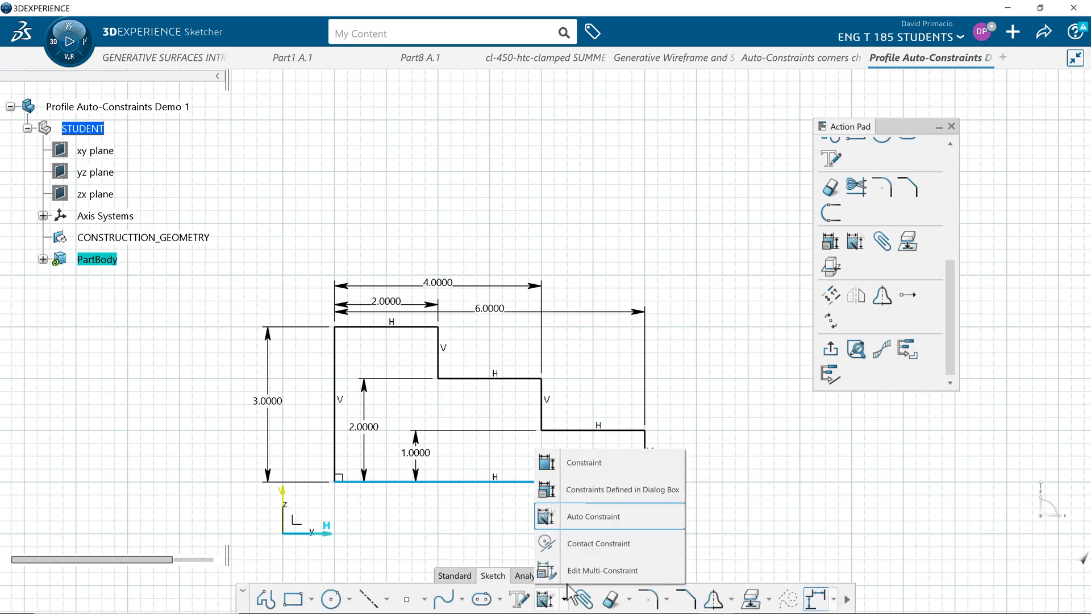
click(595, 549)
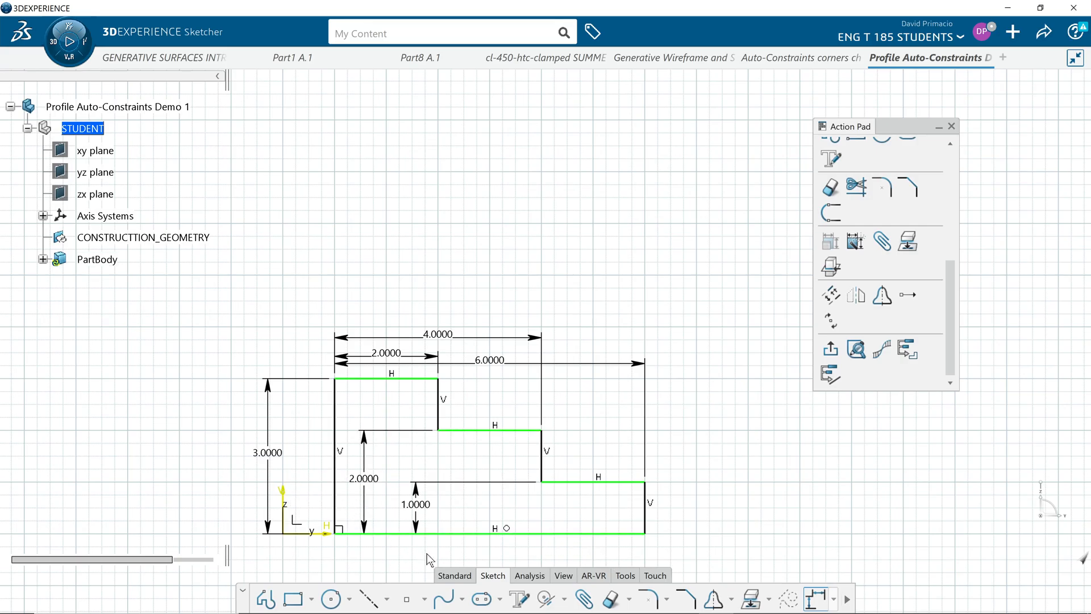
Step: Check the profile's topology with Sketch Analysis and its constraint state with Sketch Solving Status
click(529, 575)
click(477, 599)
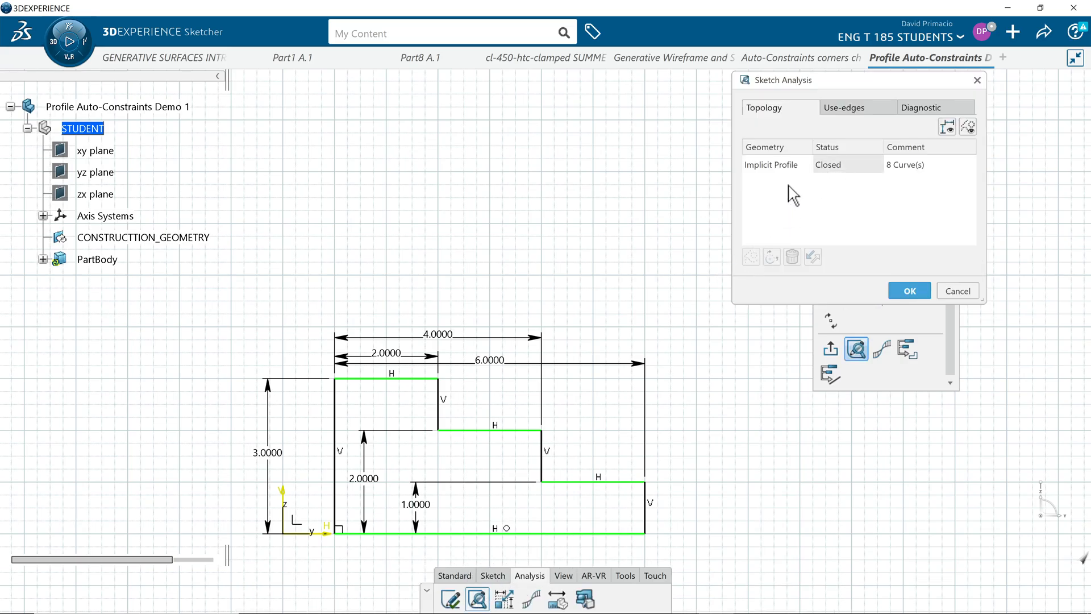
click(775, 168)
click(450, 600)
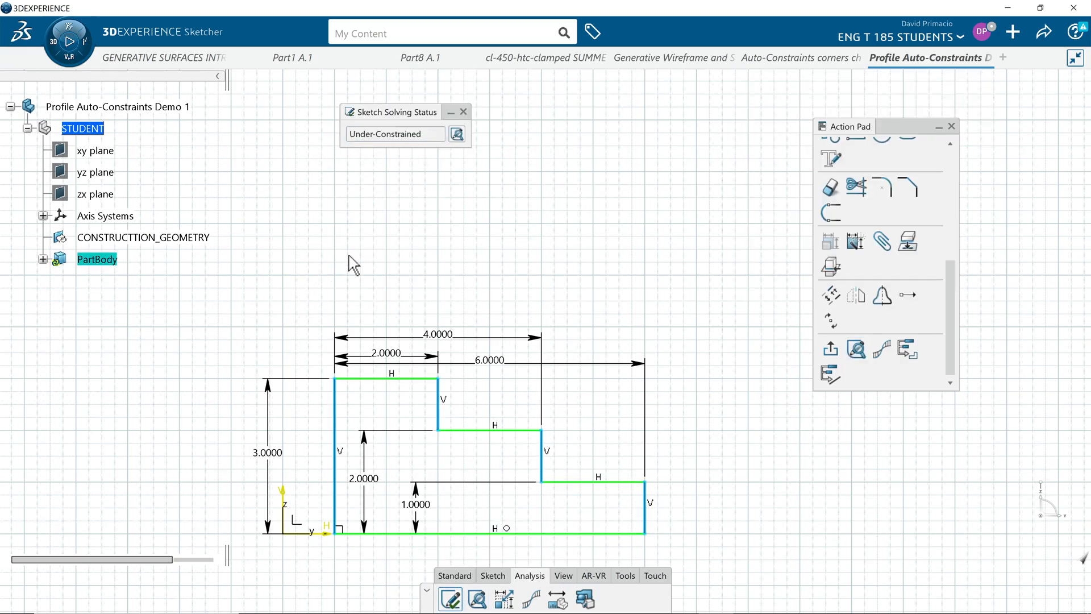
click(451, 599)
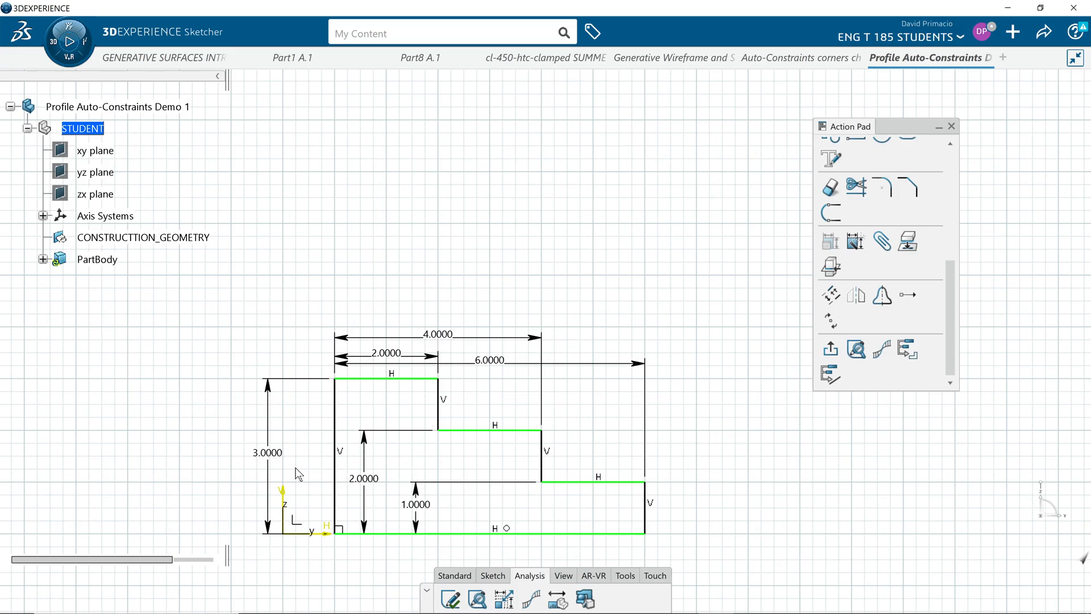
Step: Apply a contact constraint making the profile's long left vertical line coincident with the V axis
click(284, 494)
click(335, 489)
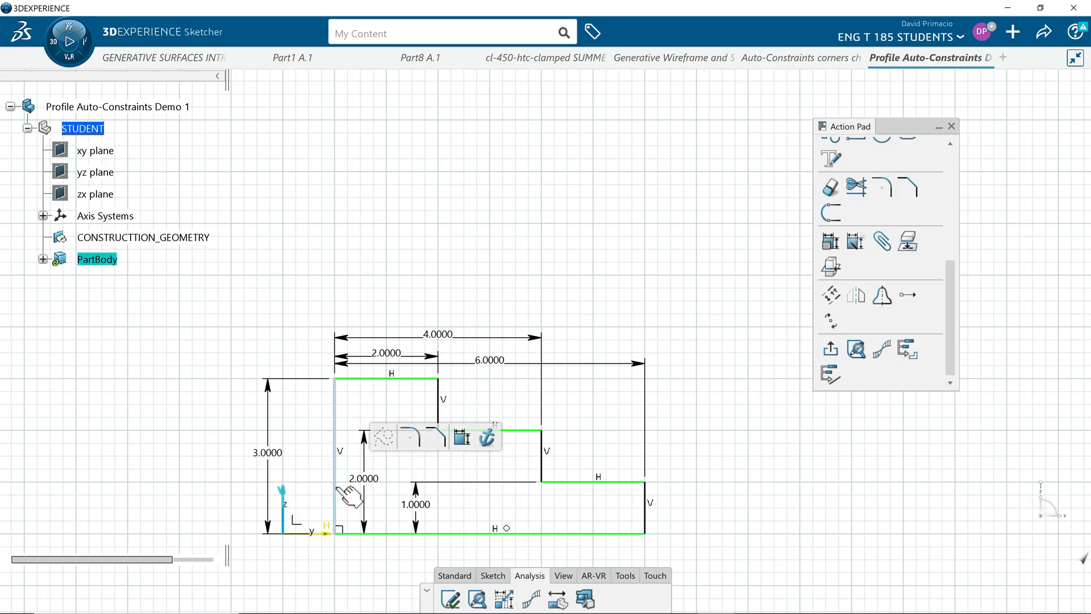
click(492, 575)
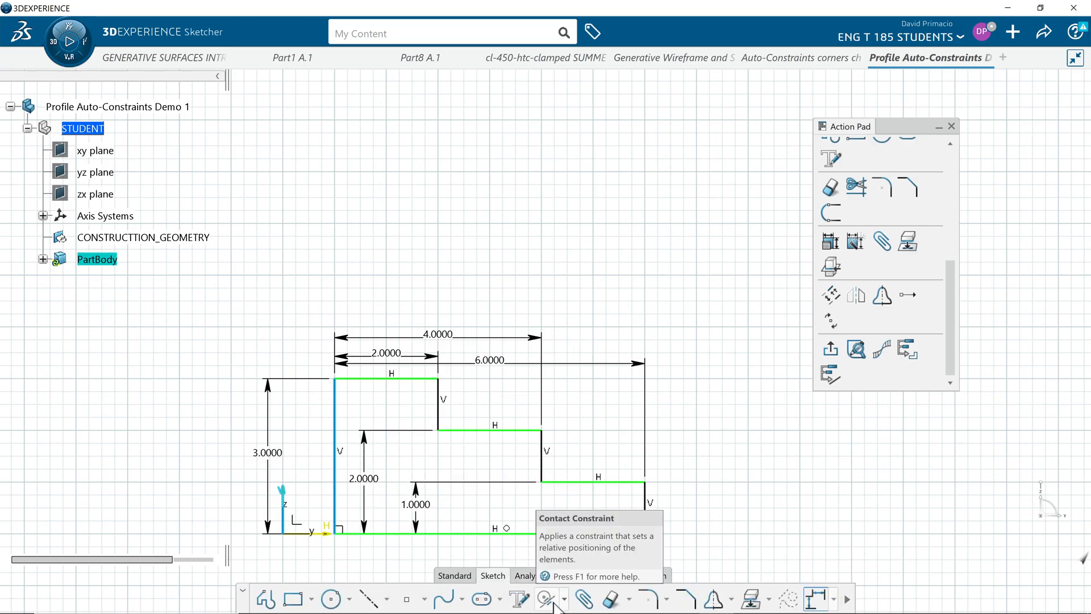
click(546, 598)
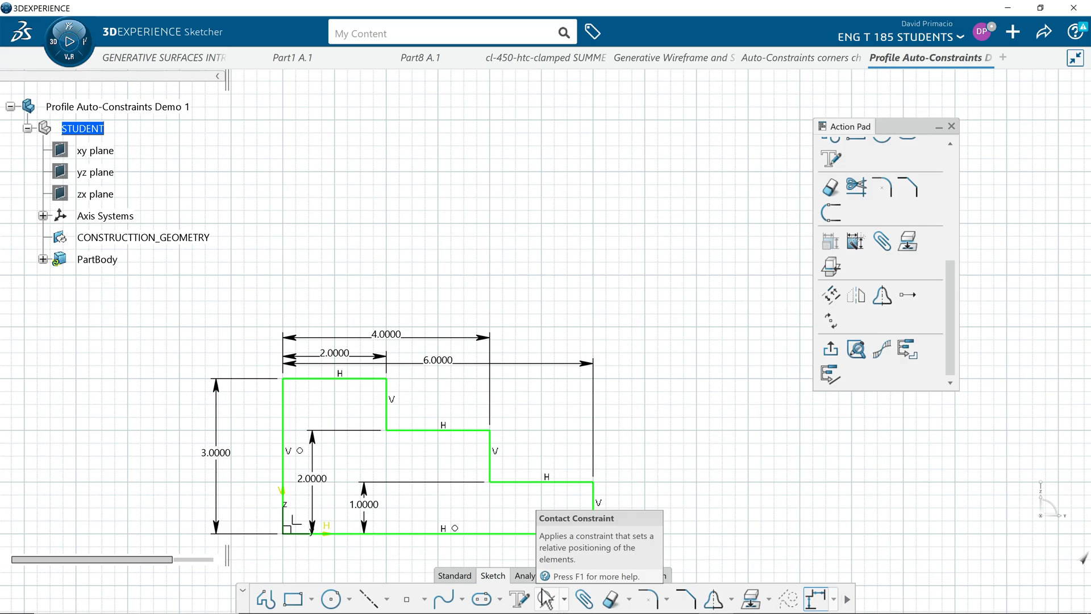
Step: Recheck the stepped profile's constraint state with Sketch Solving Status
click(523, 576)
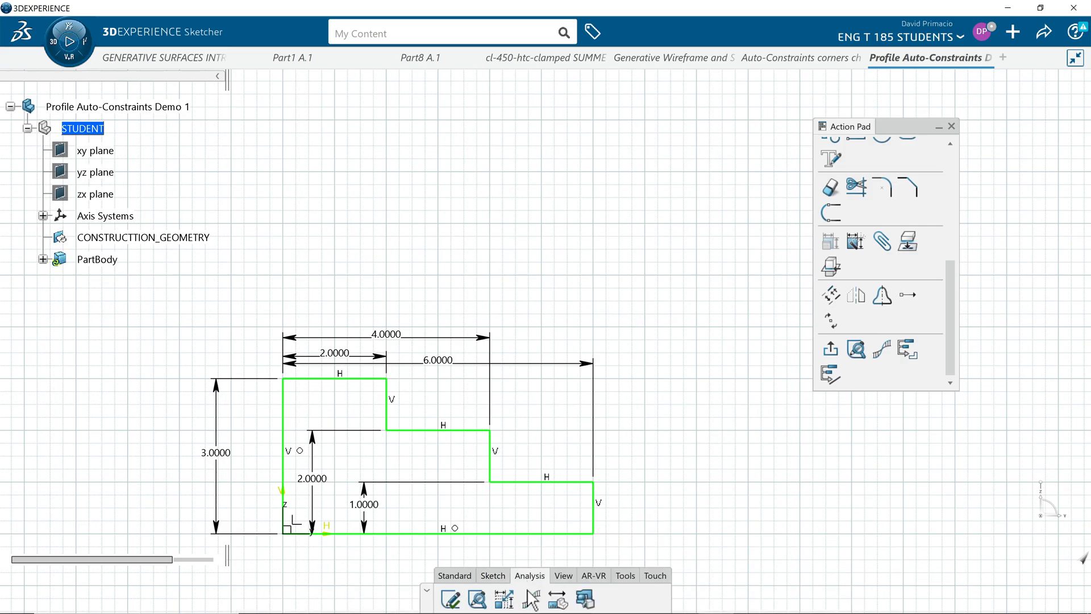
click(450, 599)
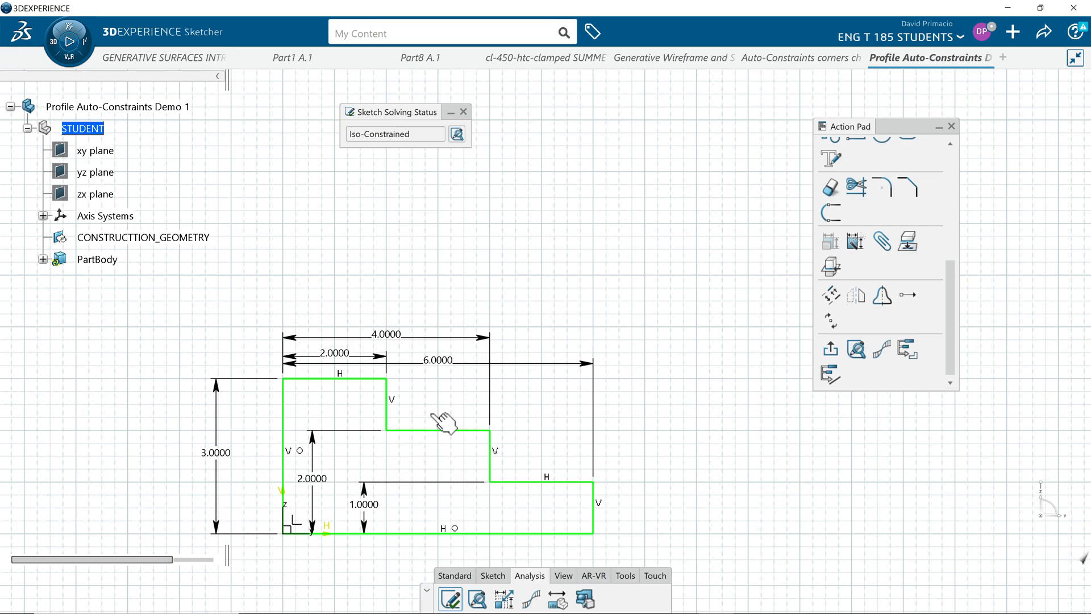
scroll(431, 414, up, 5)
mouse_move(427, 433)
middle_down()
mouse_move(419, 540)
mouse_move(438, 431)
mouse_move(447, 433)
middle_up()
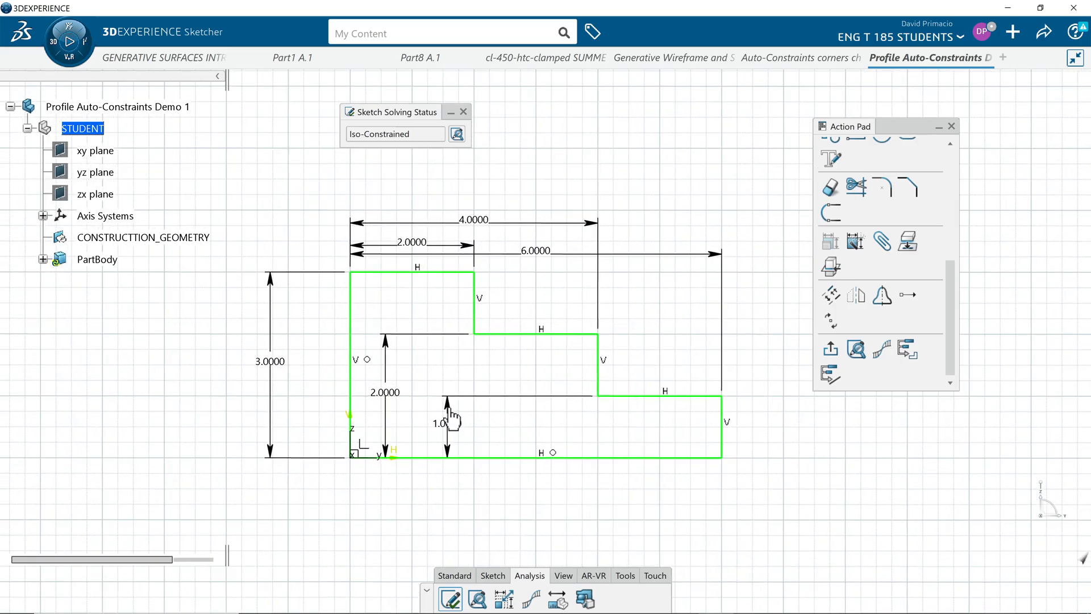
Step: Reposition the 1.0000 and 2.0000 height dimensions to the right of the profile and the 6.0000 width dimension below it
drag(450, 411, 760, 416)
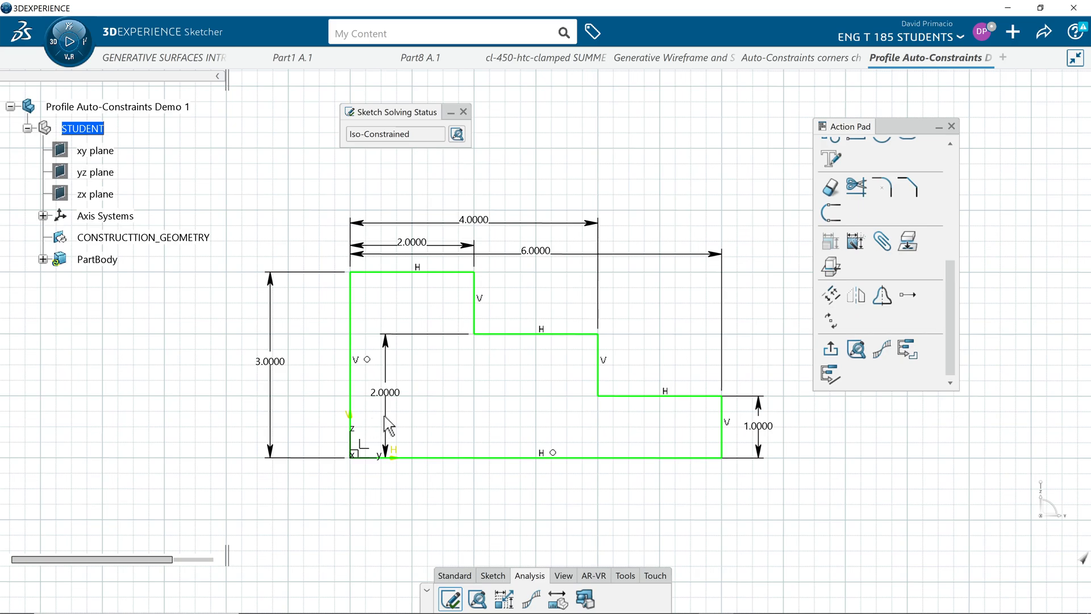
drag(385, 421, 799, 415)
middle_drag(677, 452, 594, 484)
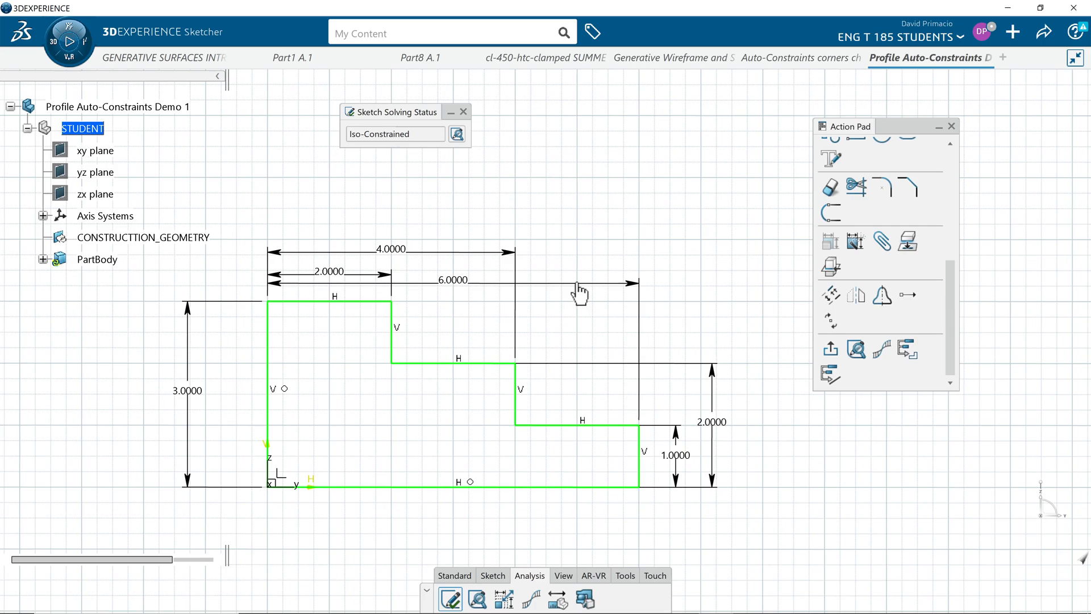
drag(577, 291, 520, 519)
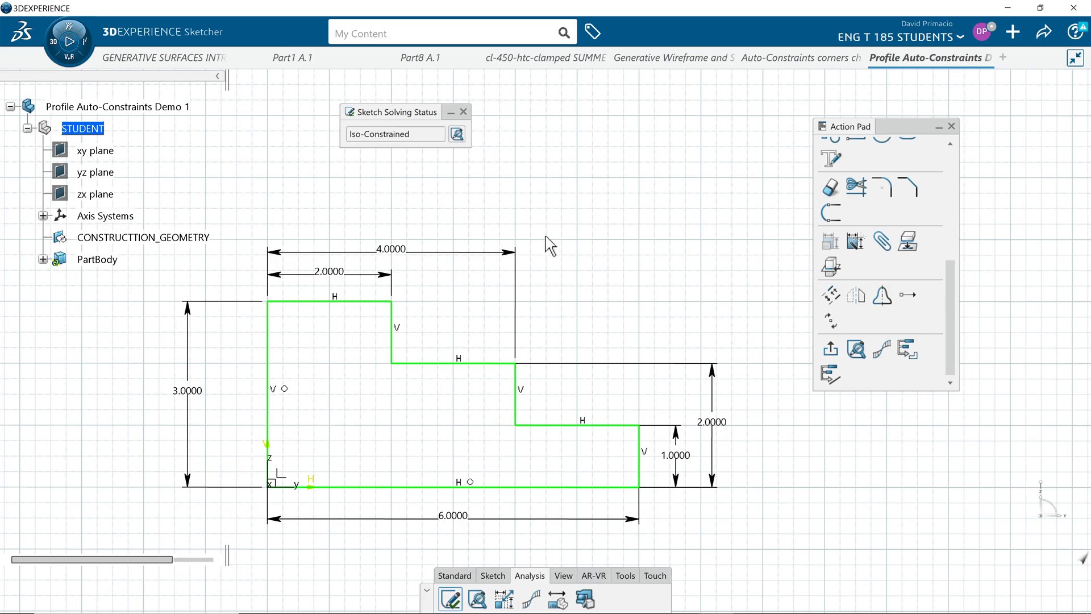
Step: Hide the sketch grid behind the stepped profile
scroll(824, 154, up, 5)
click(826, 152)
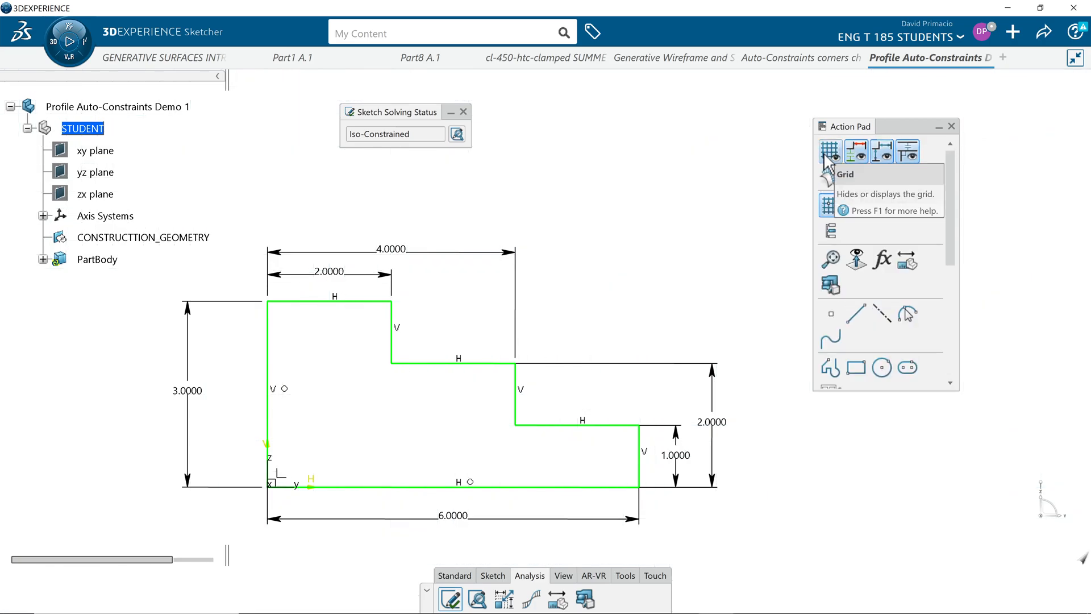
middle_drag(534, 305, 616, 283)
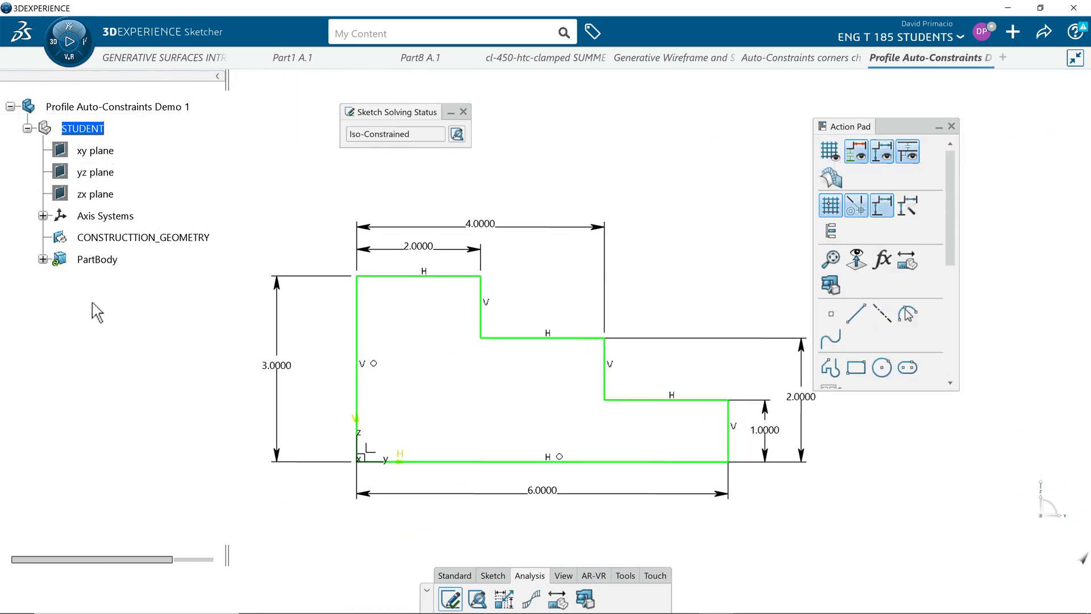
Step: Expand PartBody, Sketch.2 and its Constraints in the tree, and close the Sketch Solving Status check
click(42, 259)
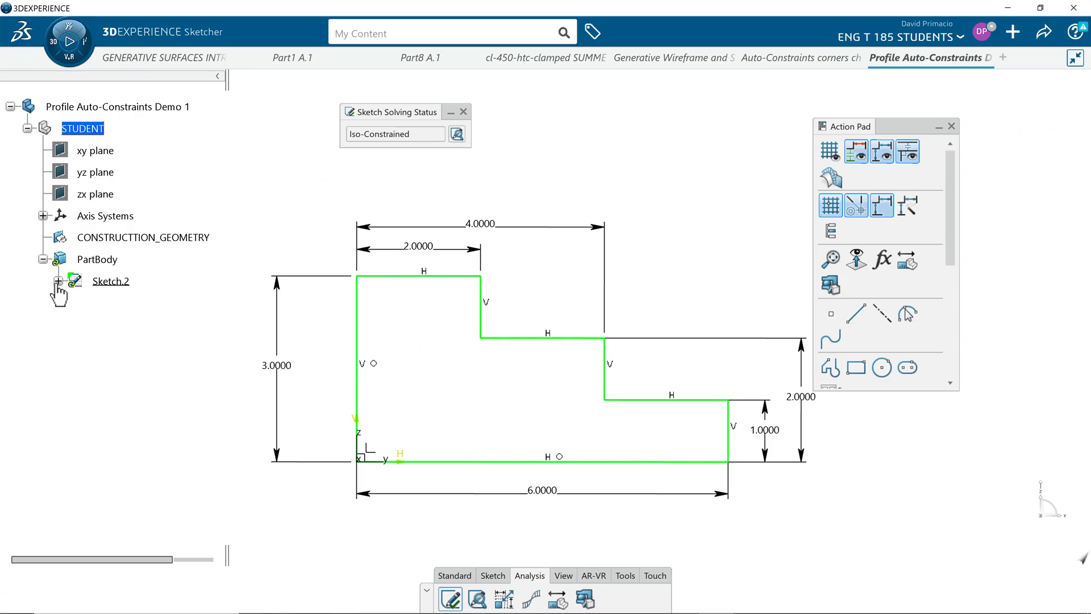
click(59, 281)
click(85, 344)
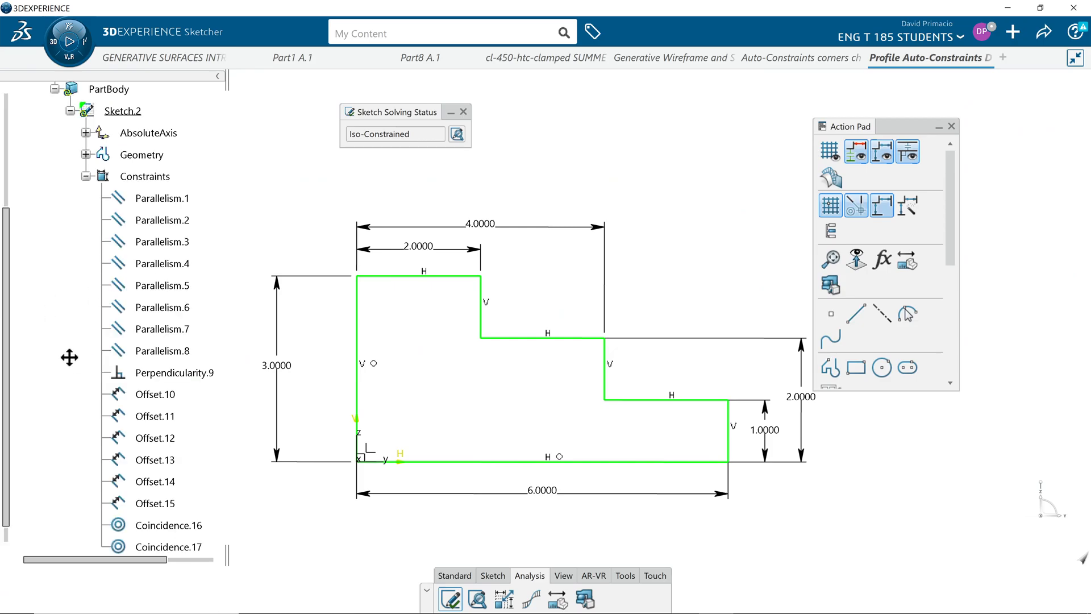
scroll(69, 357, down, 2)
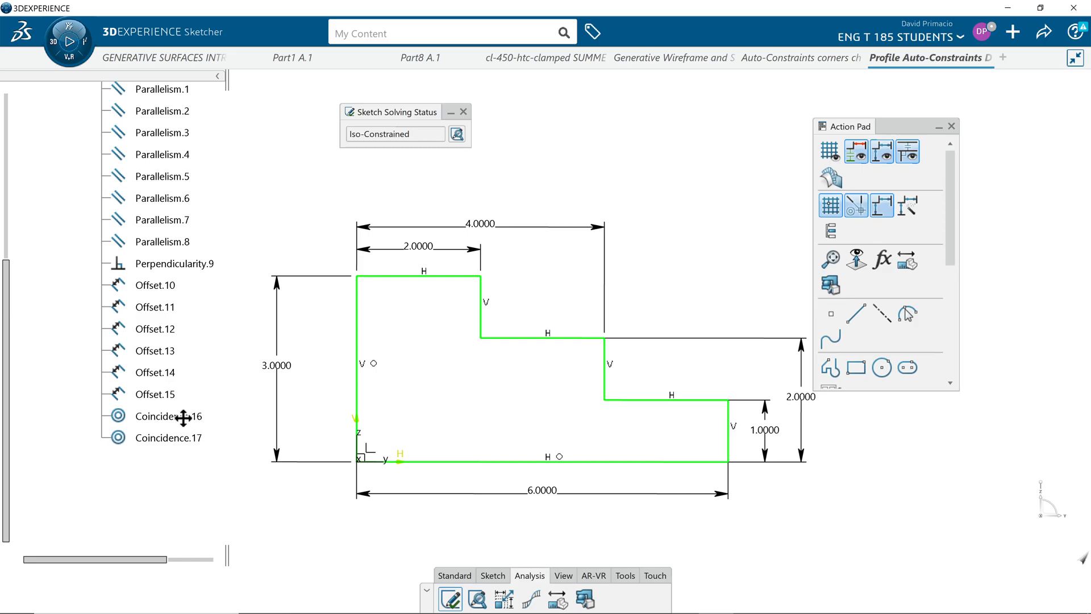
click(451, 599)
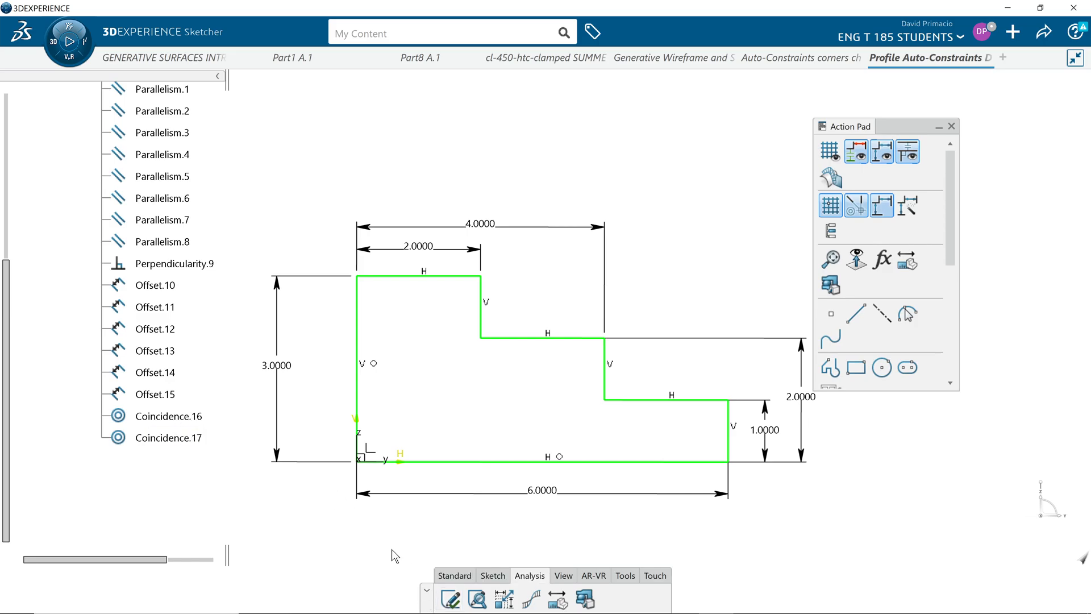
Step: Rename the Coincidence.16 constraint as DATUM-A- in its feature properties
right_click(171, 418)
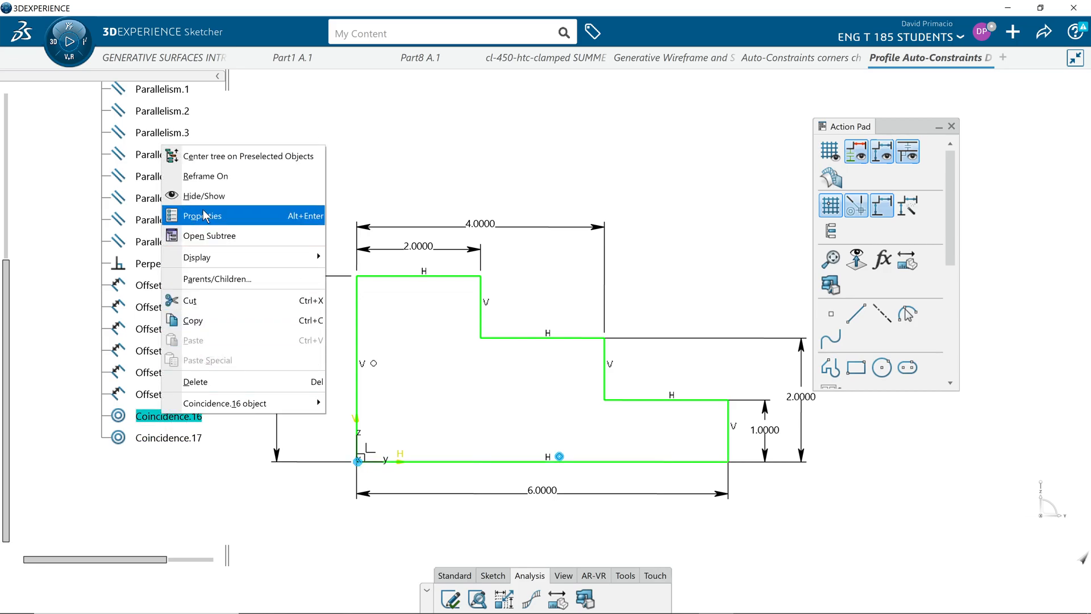
click(209, 214)
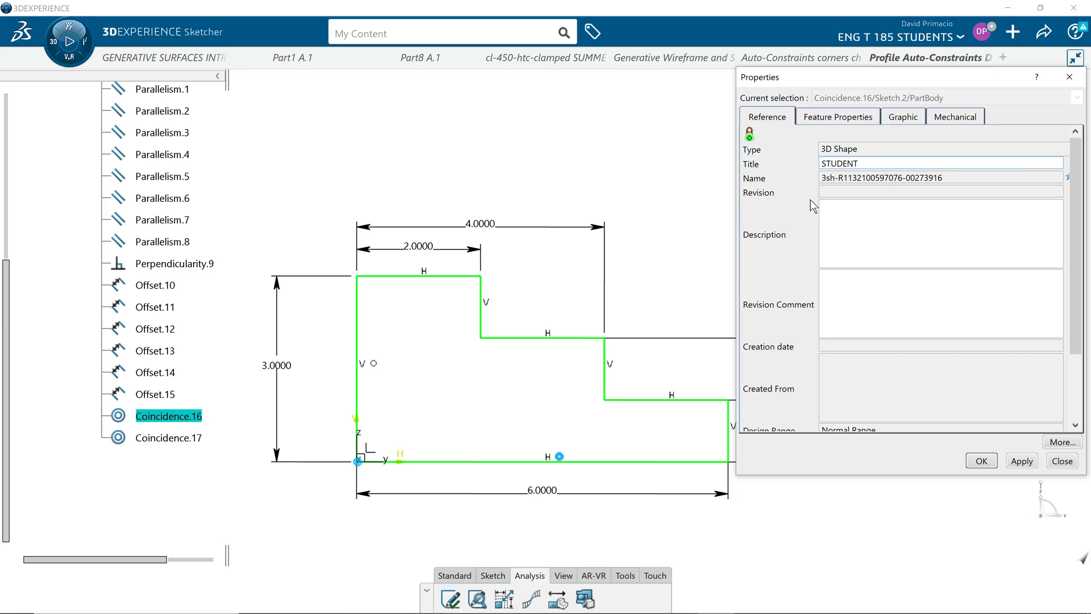
click(838, 116)
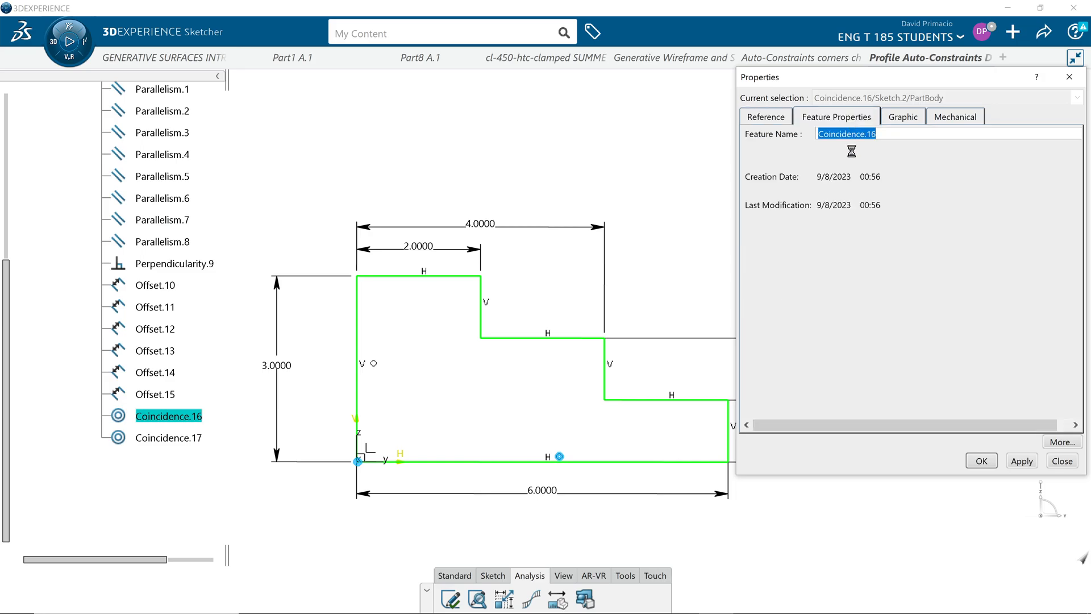
text(Plane.2)
key(Up)
key(Up)
key(Up)
key(Up)
key(Up)
key(Up)
key(Up)
key(Up)
key(Up)
key(Up)
key(Down)
key(Down)
key(Down)
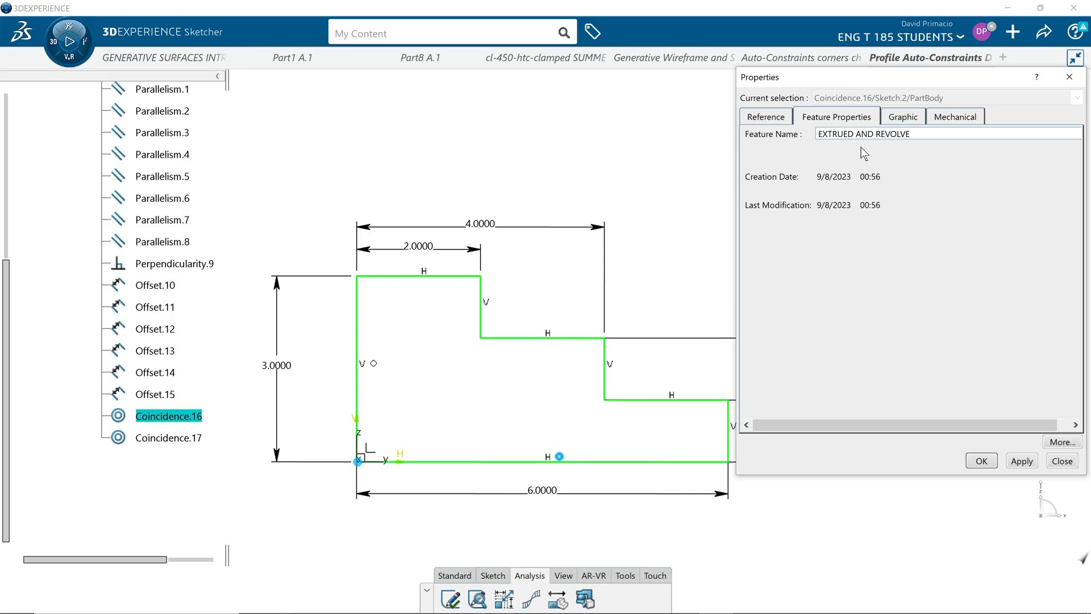
key(ctrl+shift+Left)
key(ctrl+shift+Left)
key(Caps_Lock)
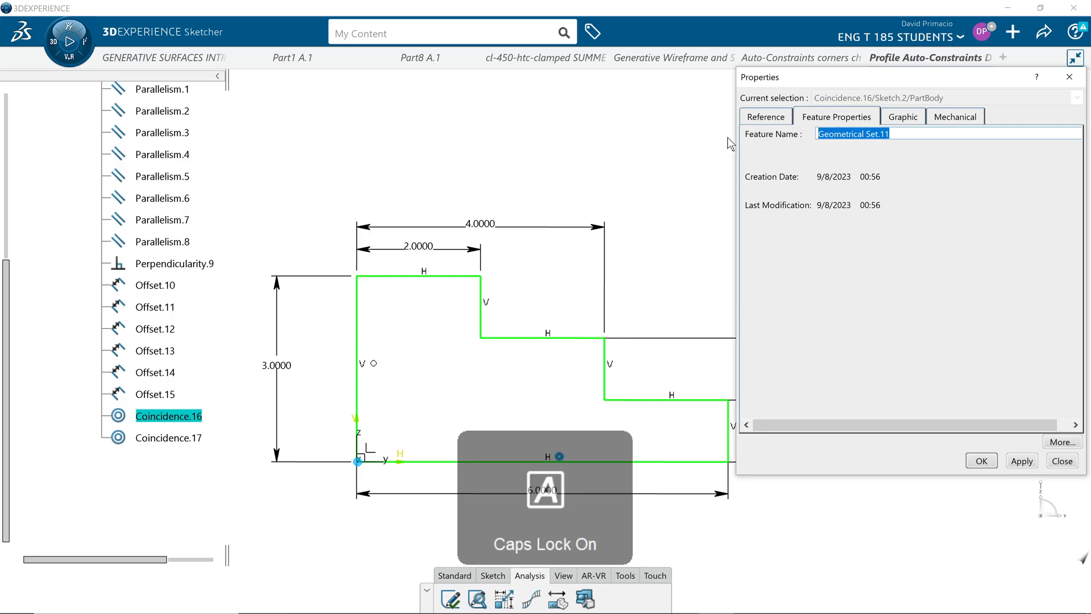
text(DATUM-A-)
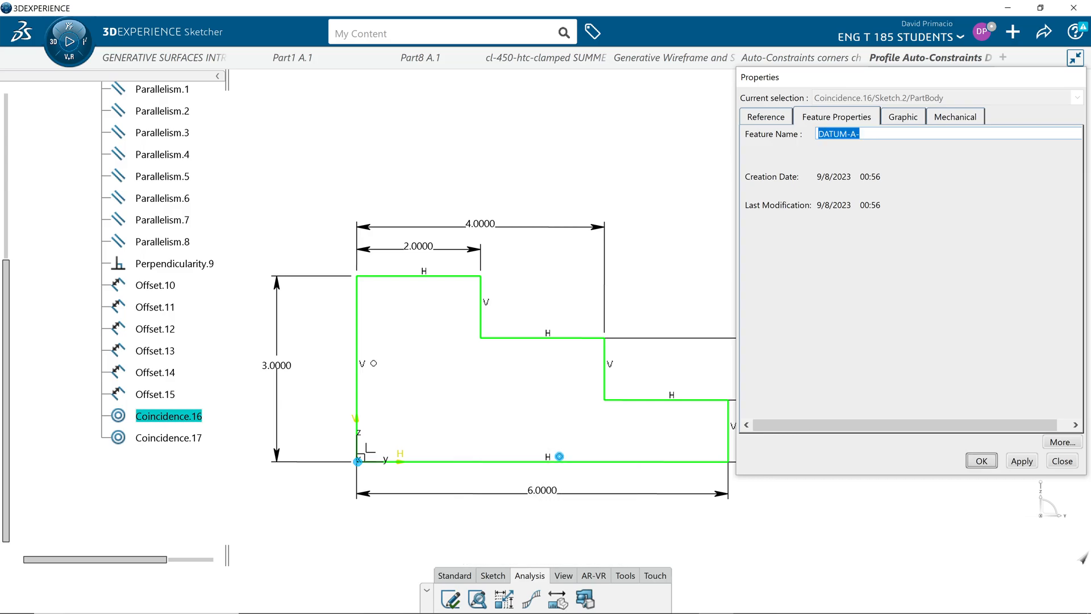
key(Return)
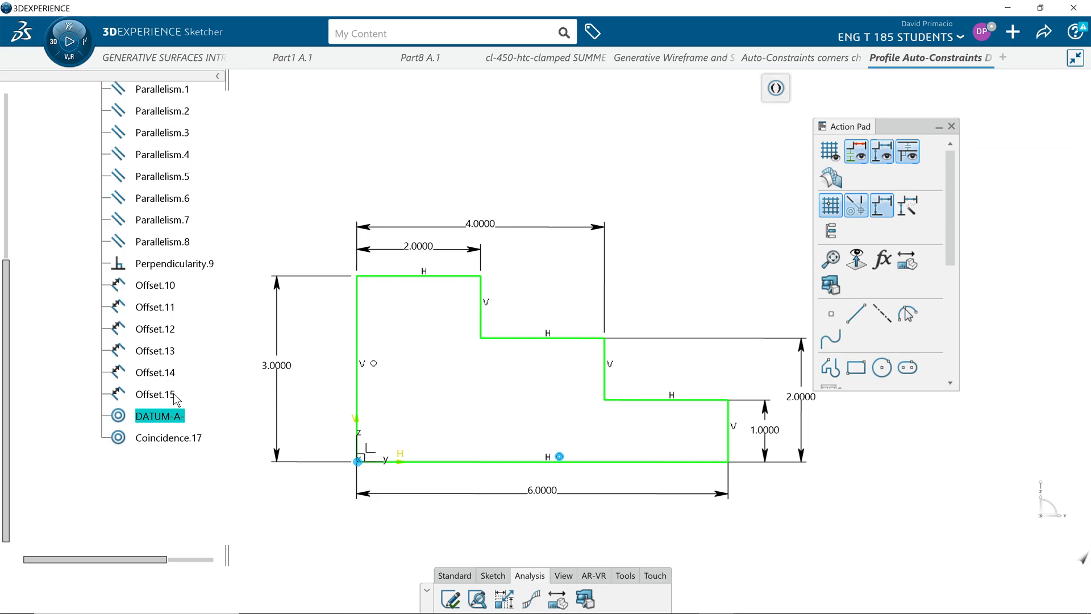
Step: Rename the Coincidence.17 constraint as DATUM-B- in its feature properties
right_click(163, 444)
click(215, 241)
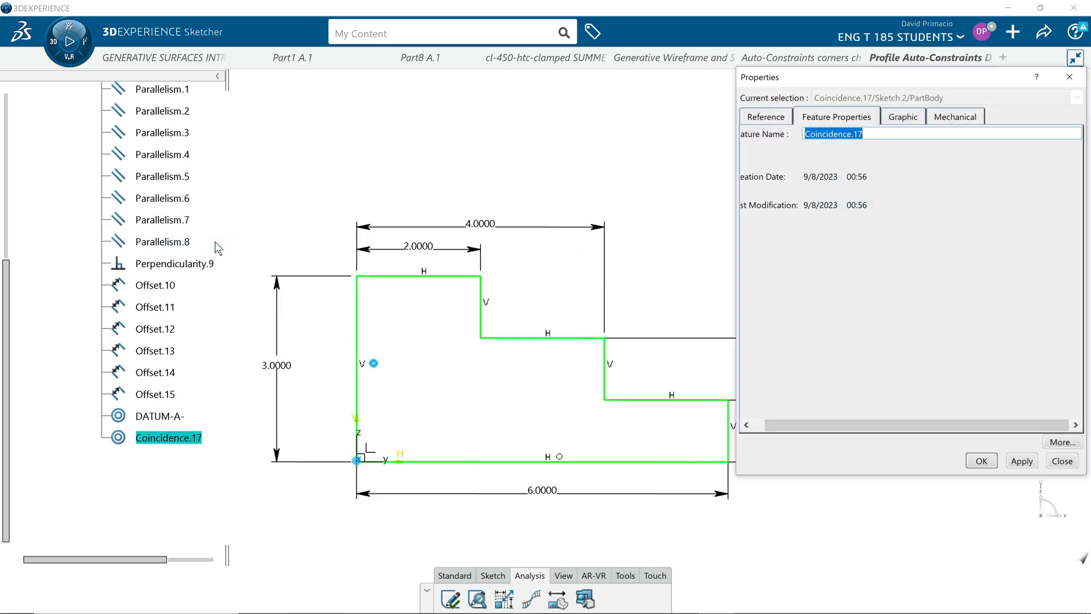
text(DATUM-A-)
click(843, 134)
key(BackSpace)
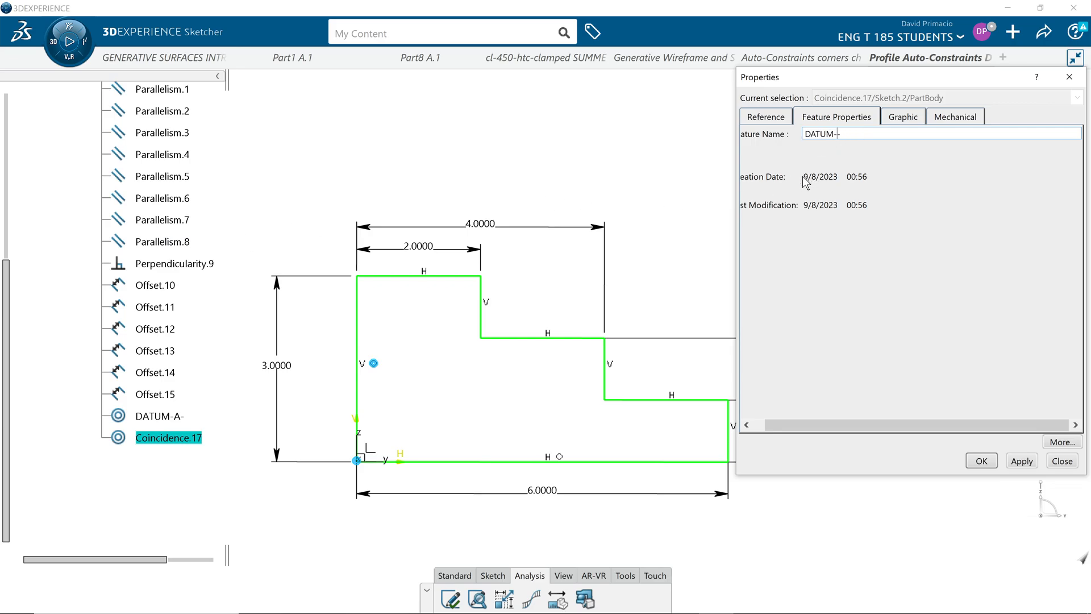
text(B)
key(Return)
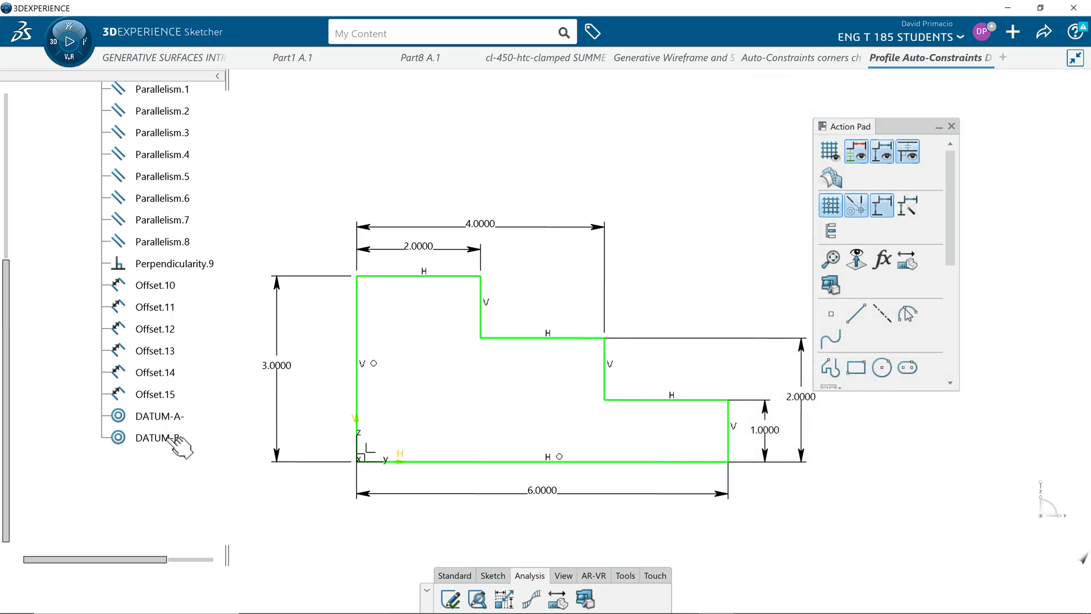
Step: Switch to the Word document Profile Auto-Constraints Demo-1 to compare the reference profile's dimension layout, and return to the 3DEXPERIENCE sketch
scroll(18, 442, up, 5)
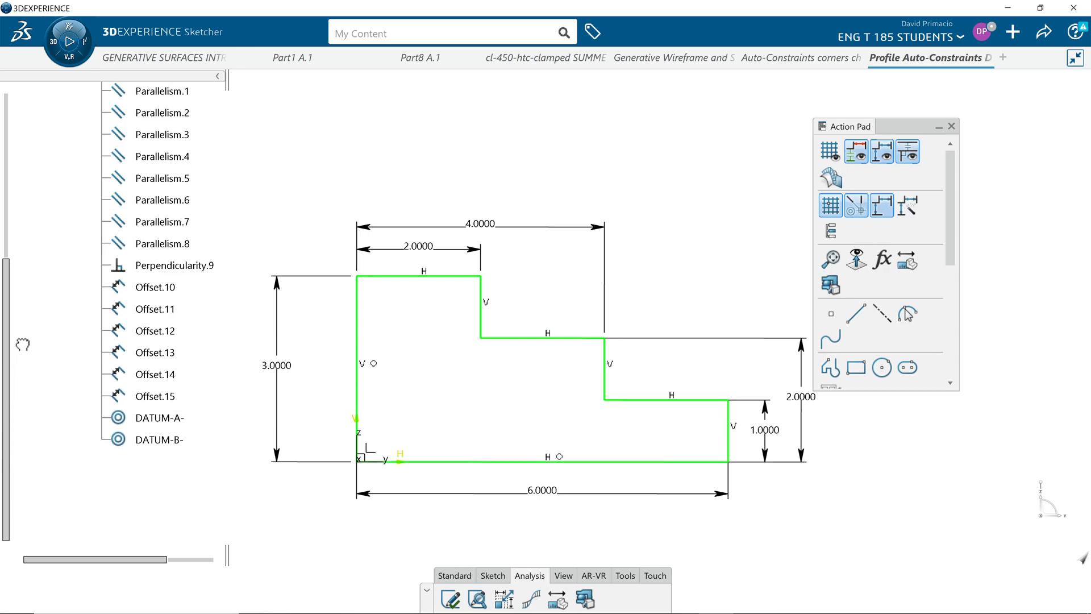
scroll(44, 227, down, 3)
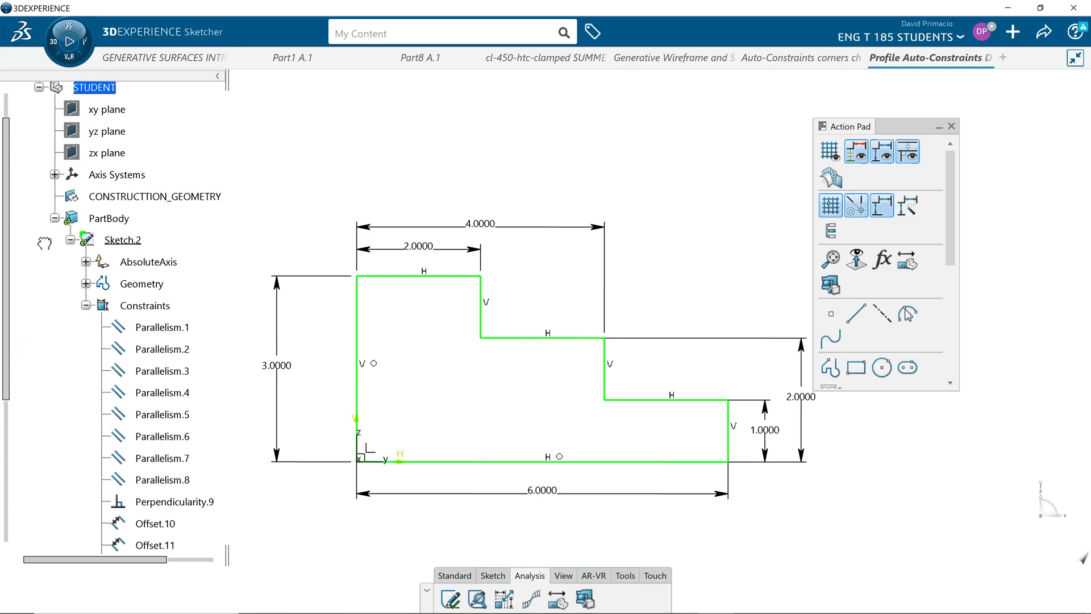
key(alt+Tab)
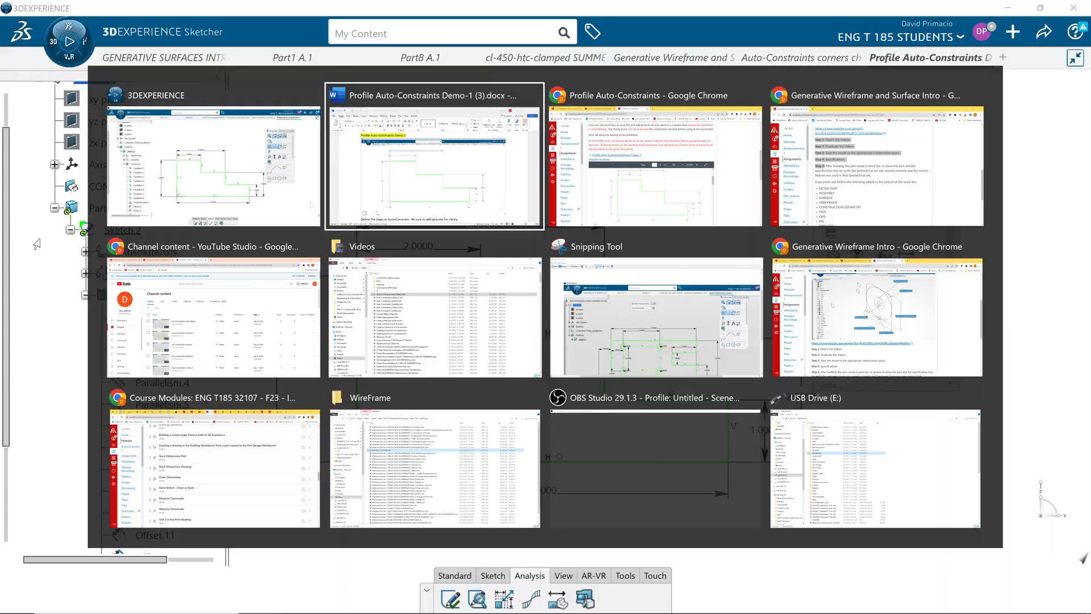
drag(163, 582, 324, 584)
click(573, 516)
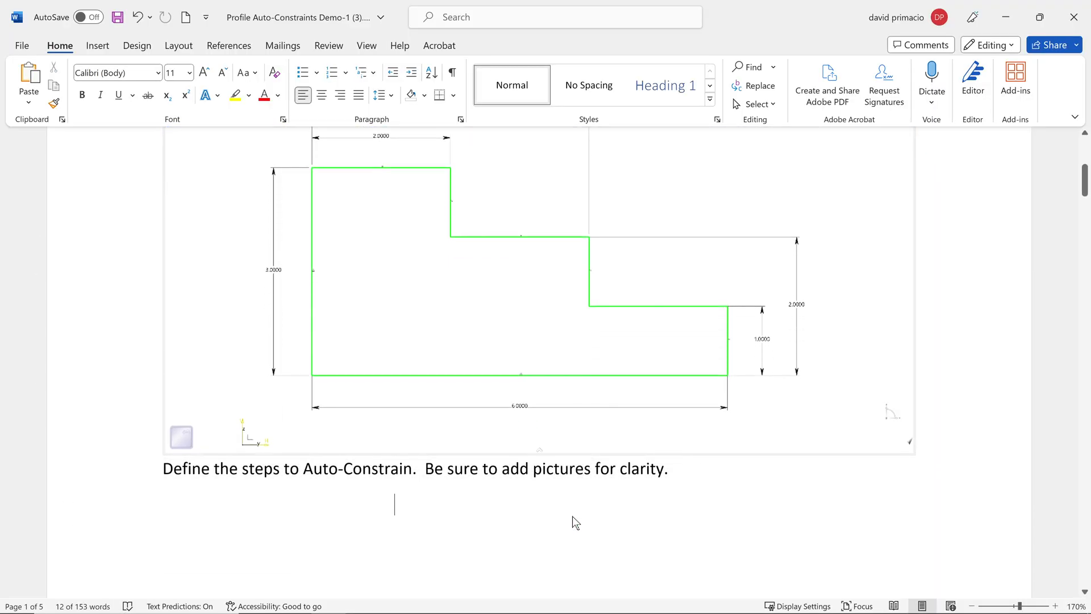
scroll(564, 516, up, 3)
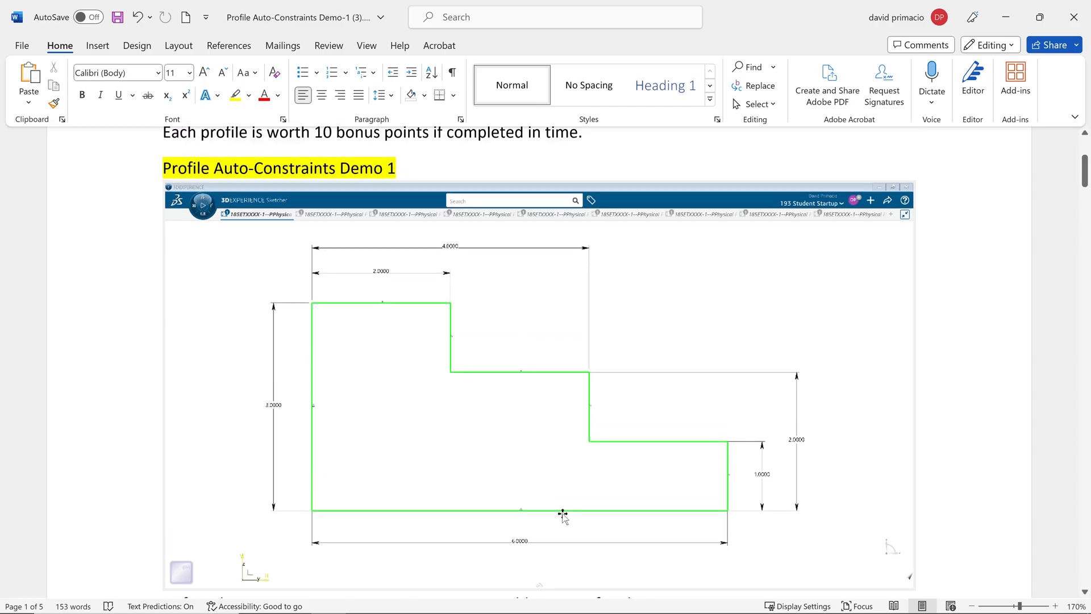
key(alt+Tab)
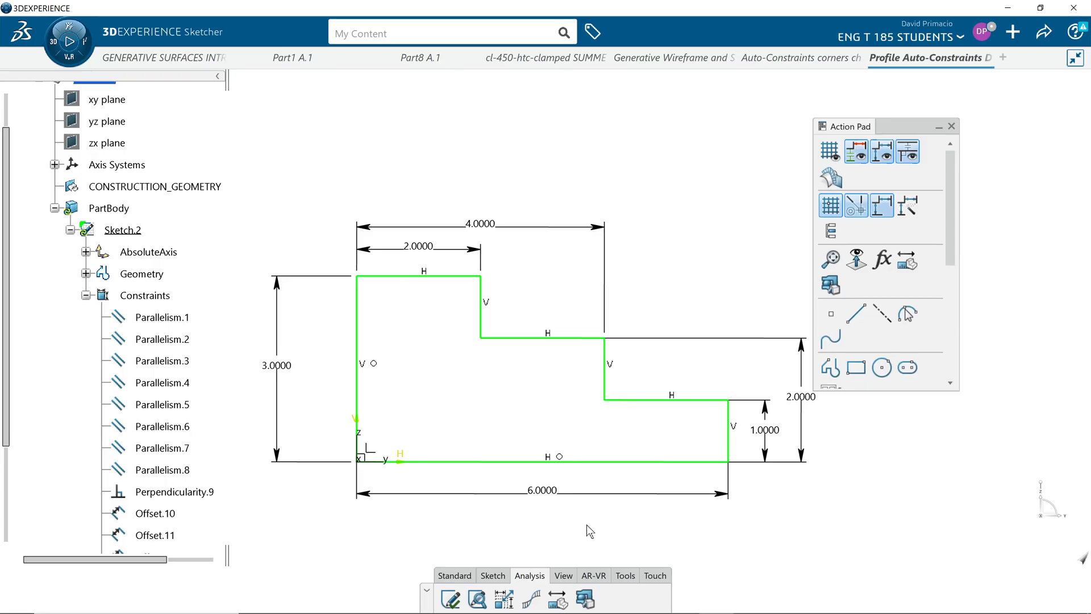
Step: Start an Auto Constraint and select the whole stepped profile as the elements to be constrained
drag(904, 132, 995, 104)
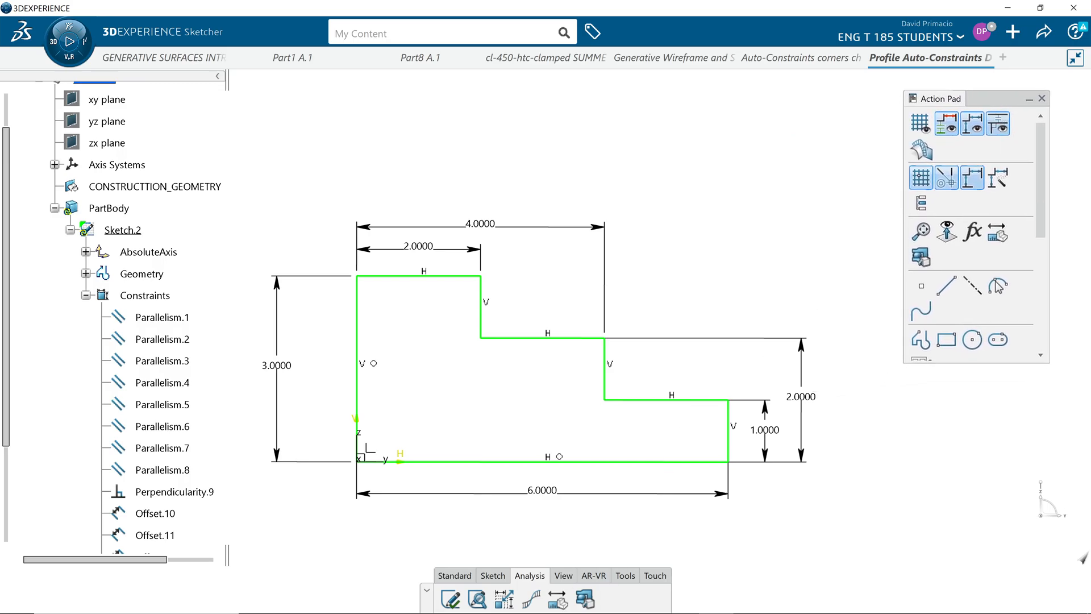
click(493, 576)
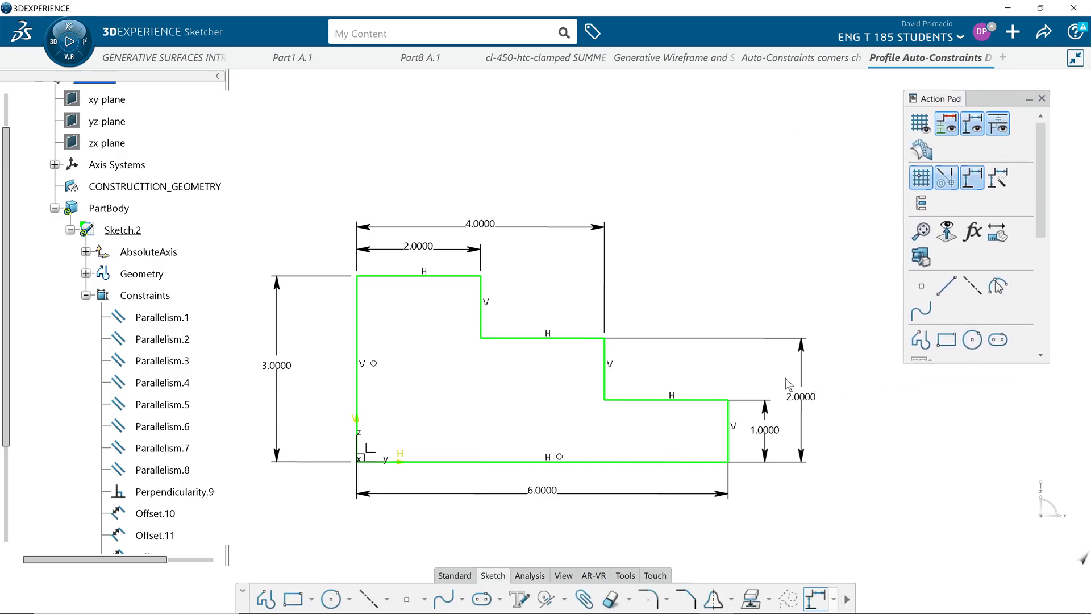
scroll(979, 259, down, 5)
click(938, 220)
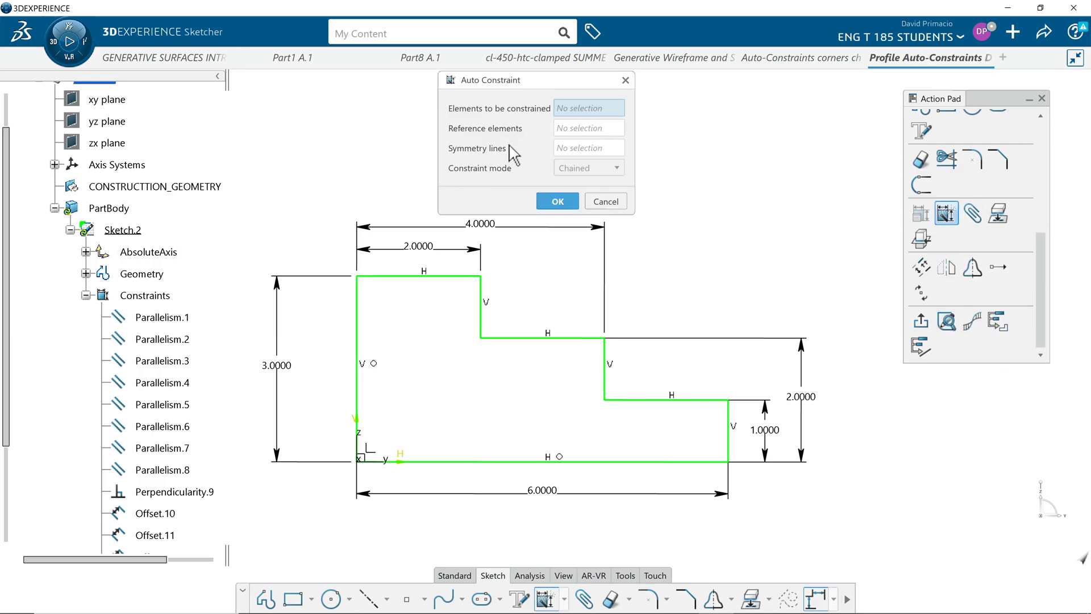
drag(559, 86, 746, 121)
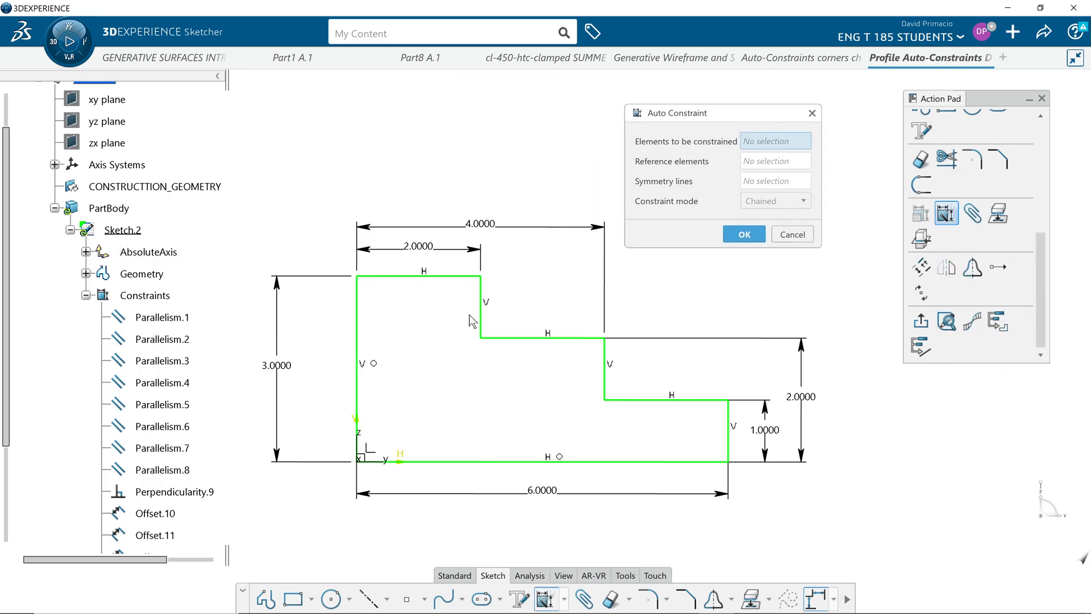
mouse_move(314, 486)
mouse_down()
mouse_move(779, 288)
mouse_move(860, 286)
mouse_move(854, 264)
mouse_up()
Step: Set the profile's bottom line and long left vertical line as reference elements and the constraint mode to Stacked
click(778, 161)
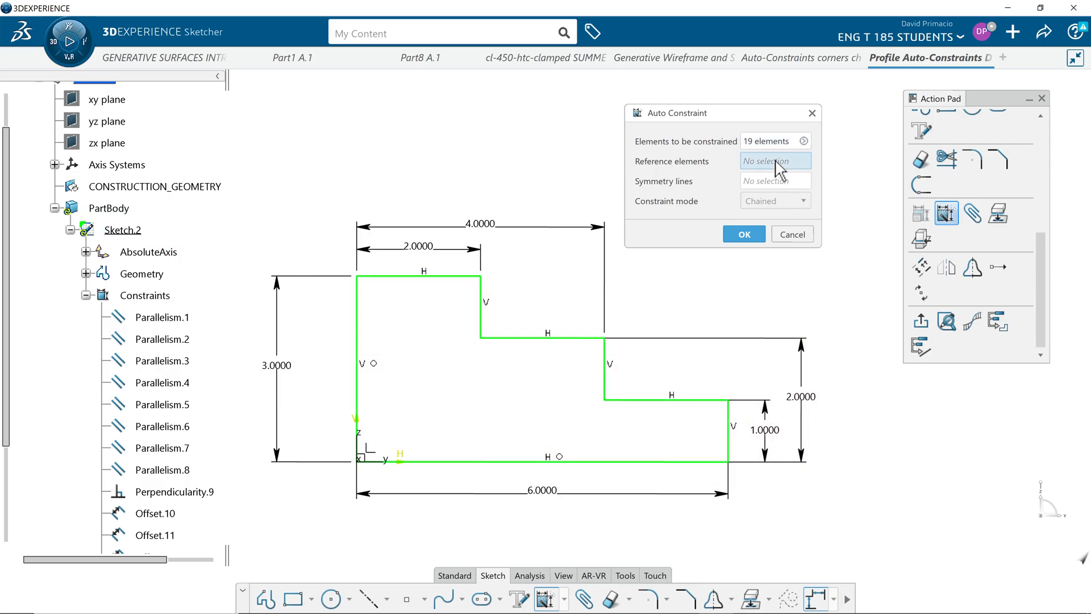
click(449, 461)
click(357, 392)
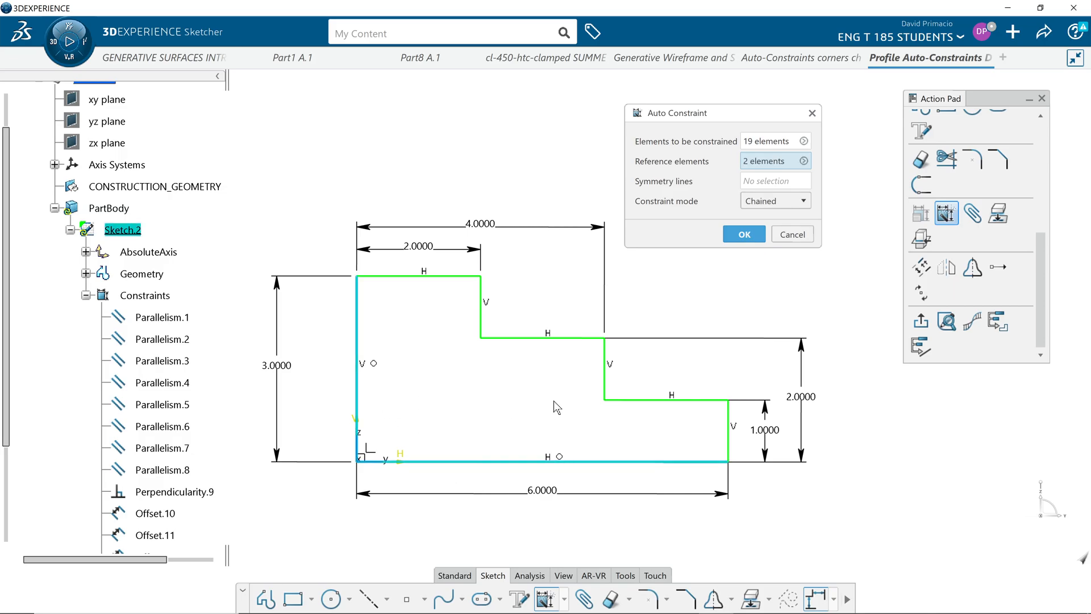
click(773, 202)
click(773, 226)
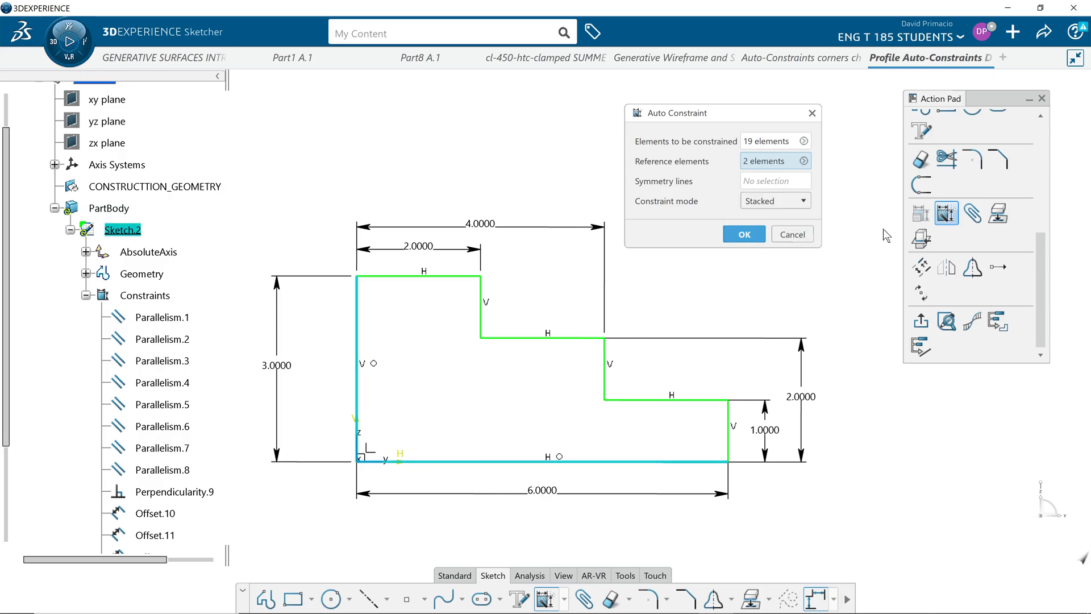